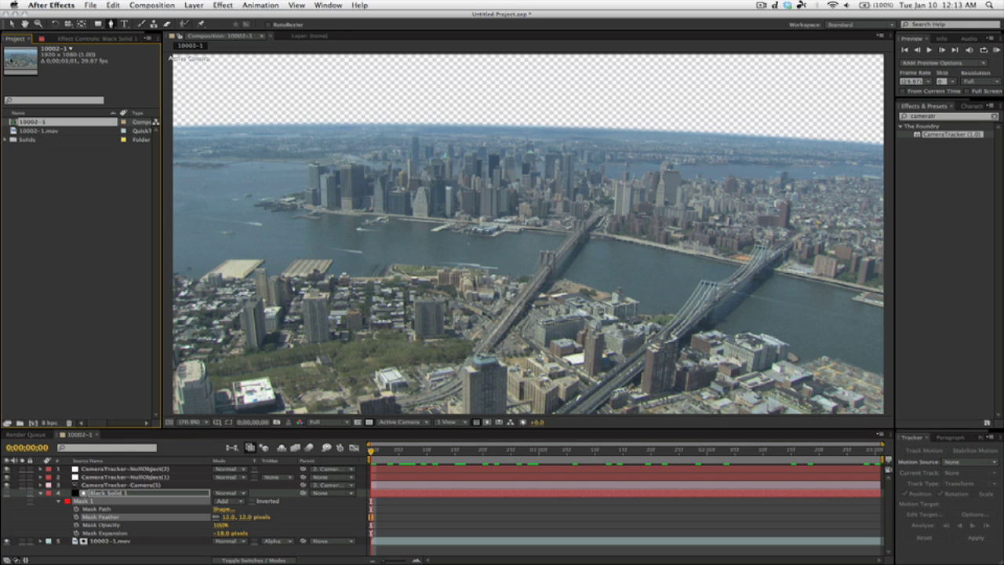
Step: Import the grey clouds stock JPEG from the Assets folder and place it beneath the 10002-1.mov layer in the composition
left_click(19, 25)
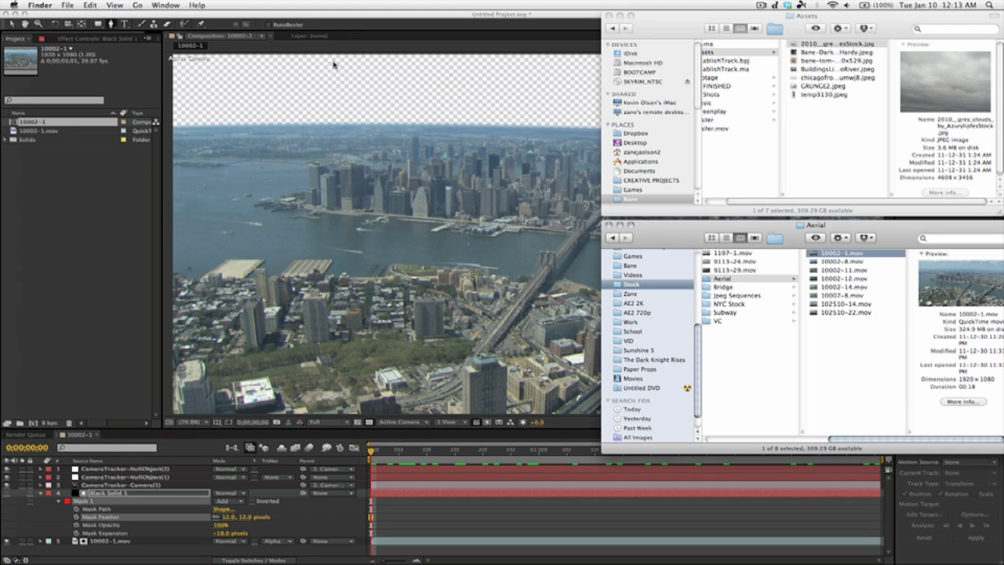
left_click(844, 46)
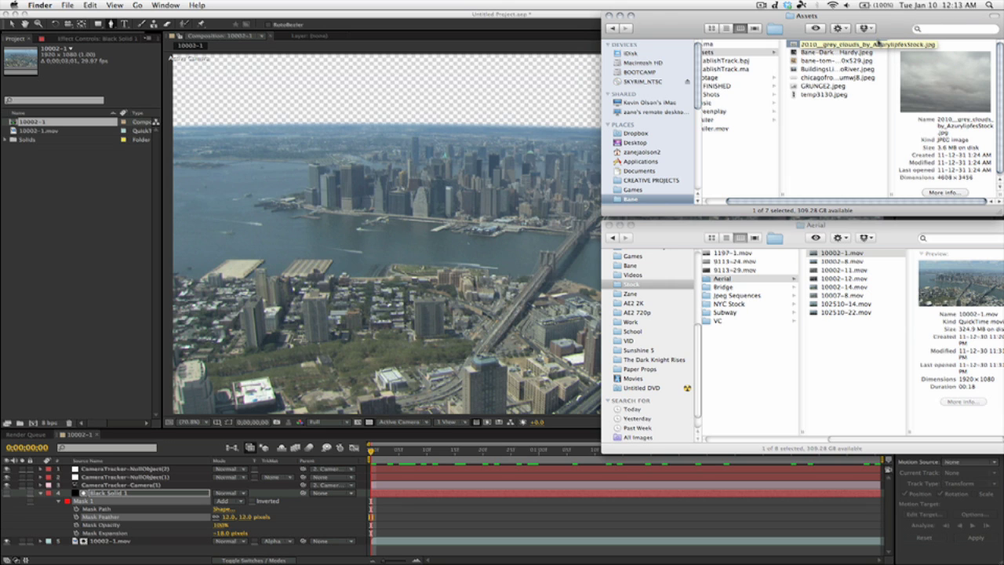
left_click_drag(863, 46, 86, 201)
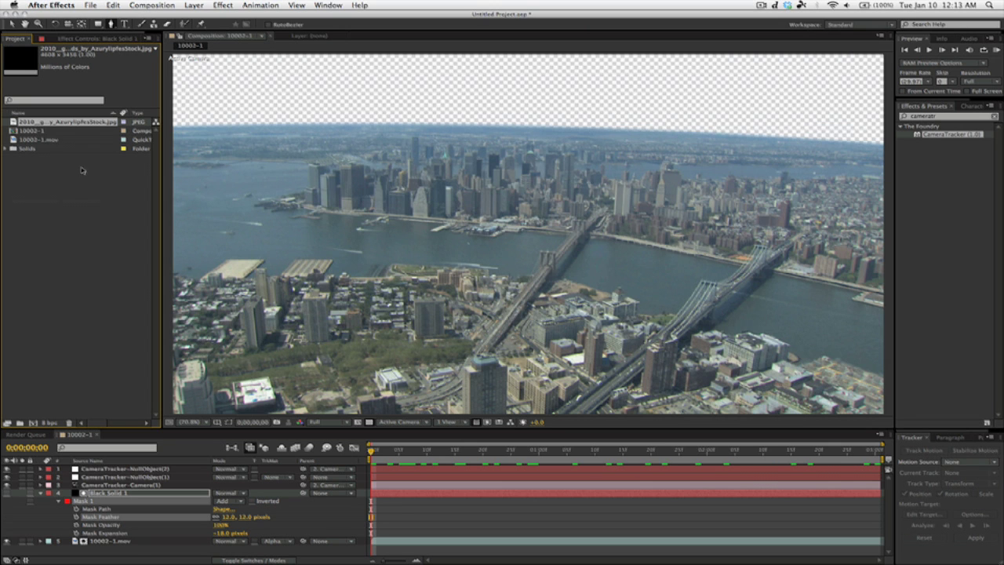
left_click_drag(91, 414, 105, 548)
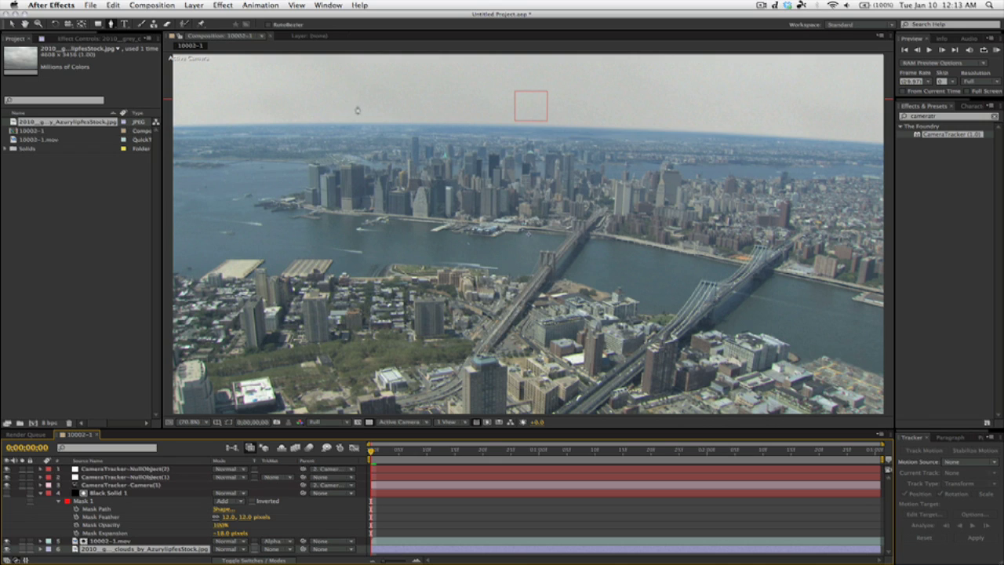
Step: Scale the grey clouds layer to 47%
key("v")
key("s")
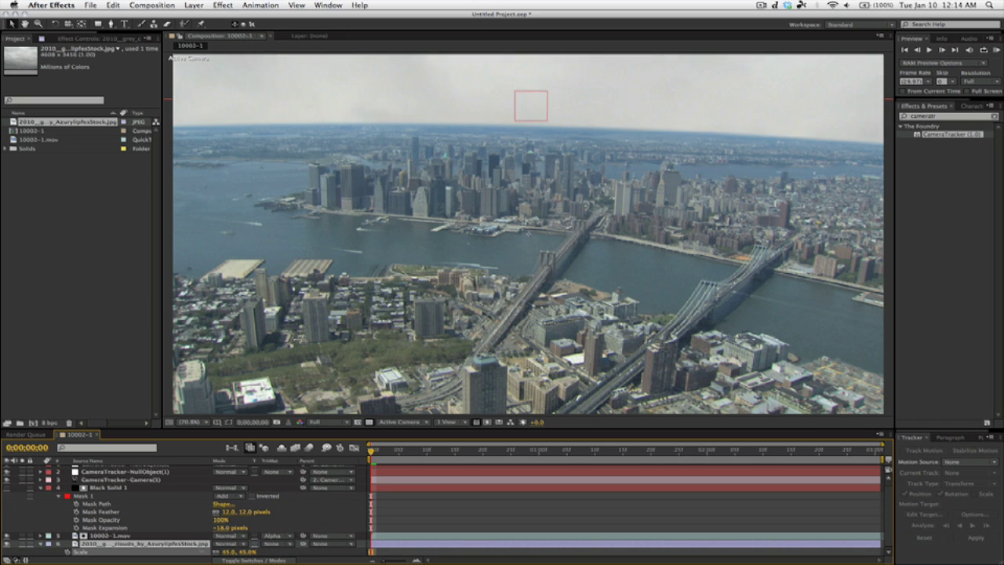
mouse_move(202, 552)
left_mouse_down()
mouse_move(167, 551)
mouse_move(188, 551)
left_mouse_up()
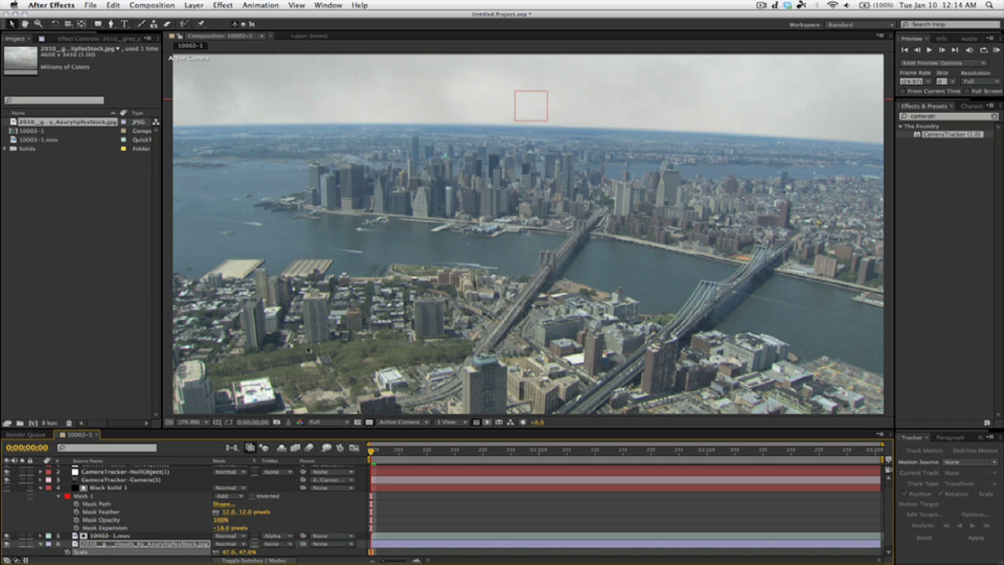
key("comma")
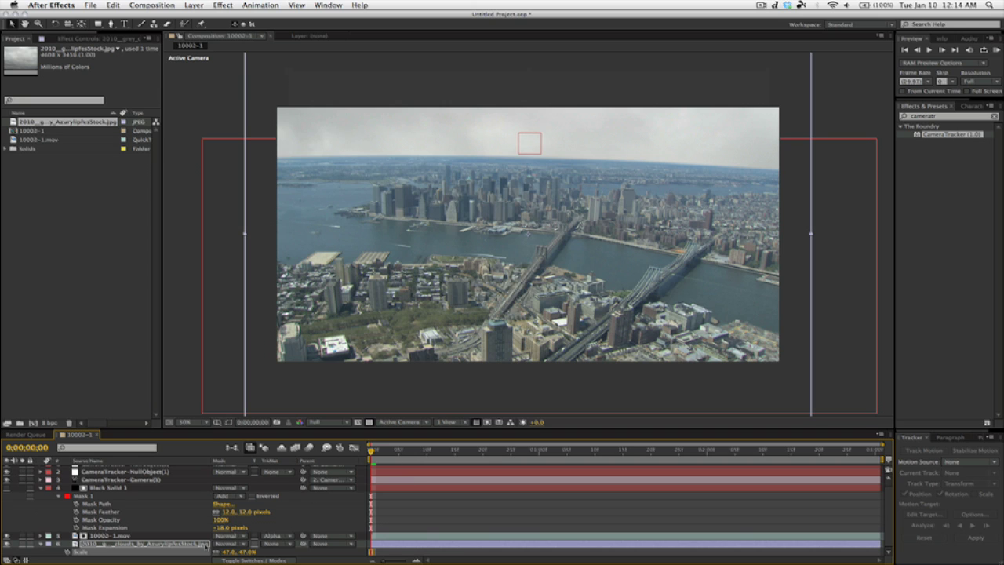
Step: Make the grey clouds layer 3D and paste the copied tracker position onto its Position property
left_click(276, 560)
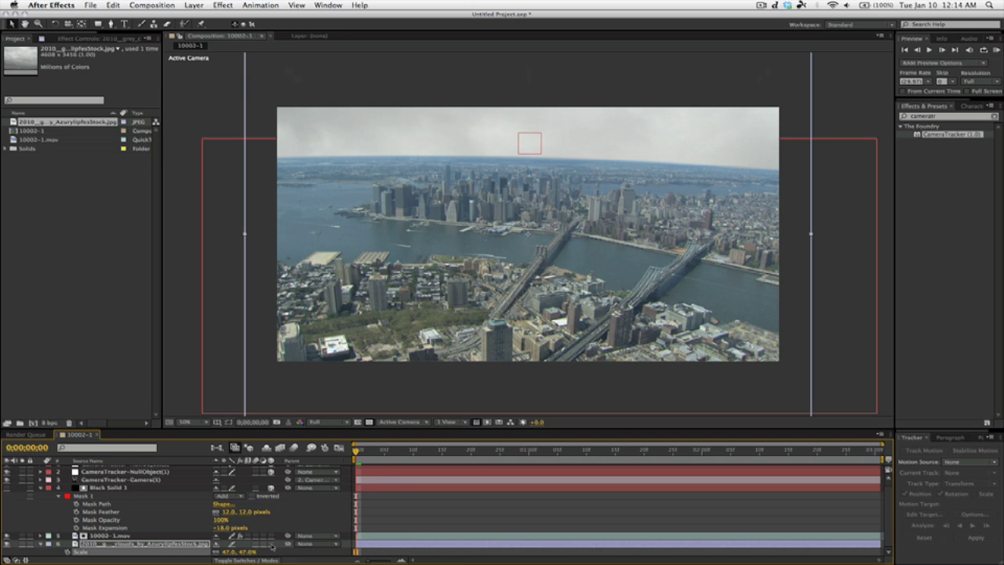
left_click(271, 543)
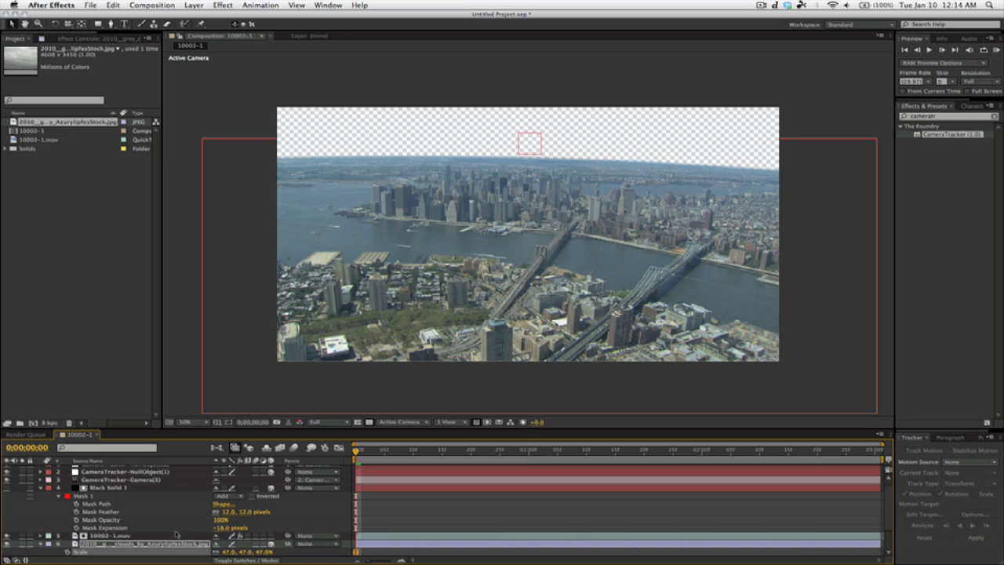
key("p")
left_click(113, 5)
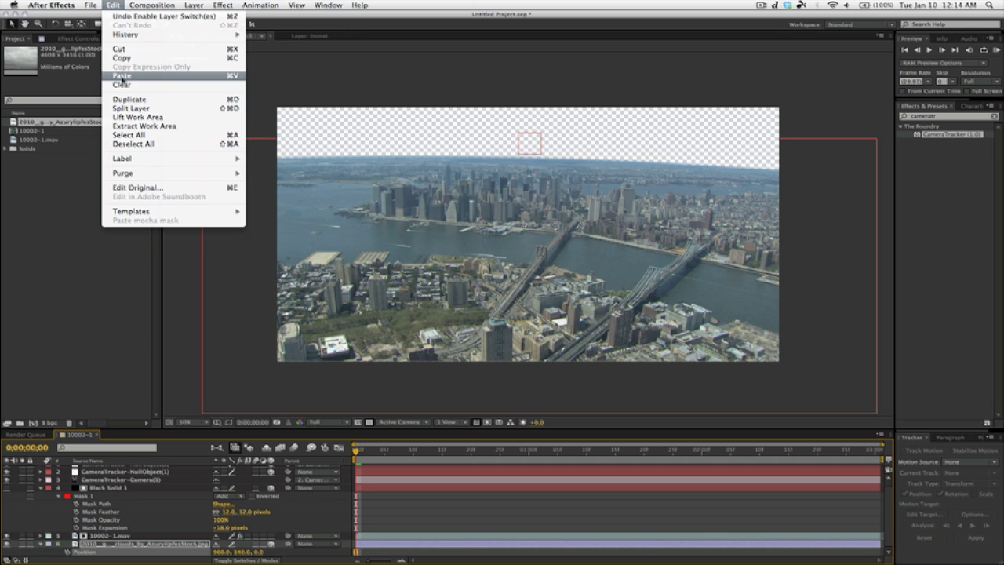
left_click(122, 76)
Step: Enlarge the clouds layer and move it to about X 1058, Y -778 so it fills the sky, checking coverage through the clip
left_click_drag(311, 74, 533, 94)
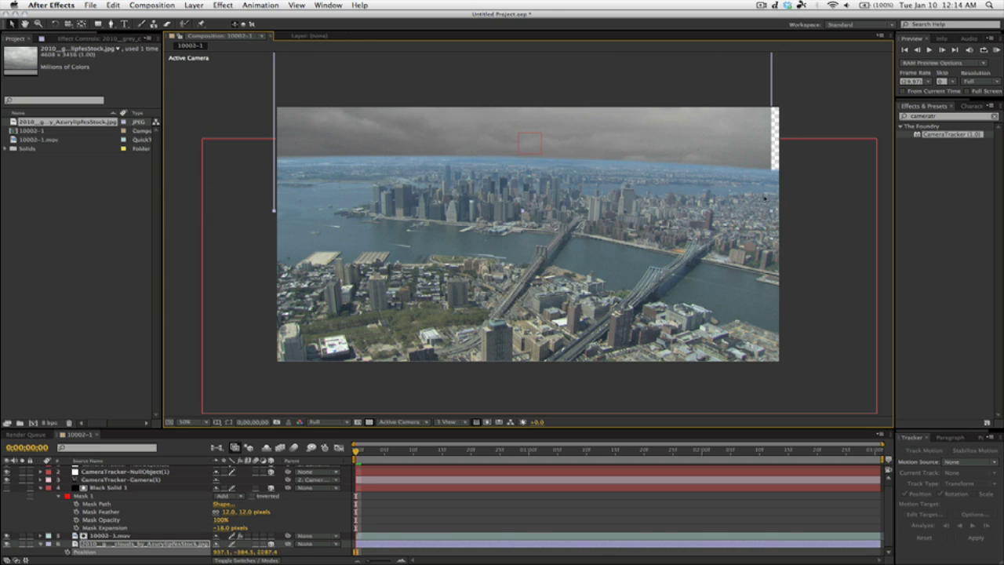
left_click_drag(771, 212, 823, 196)
left_click_drag(726, 166, 743, 127)
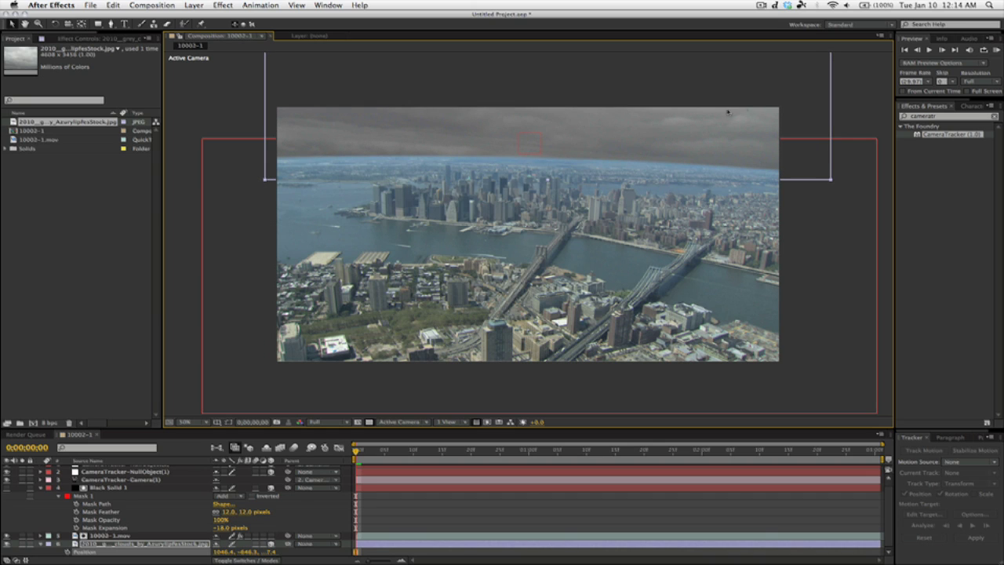
mouse_move(833, 183)
left_mouse_down()
mouse_move(866, 206)
mouse_move(841, 165)
left_mouse_up()
key("space")
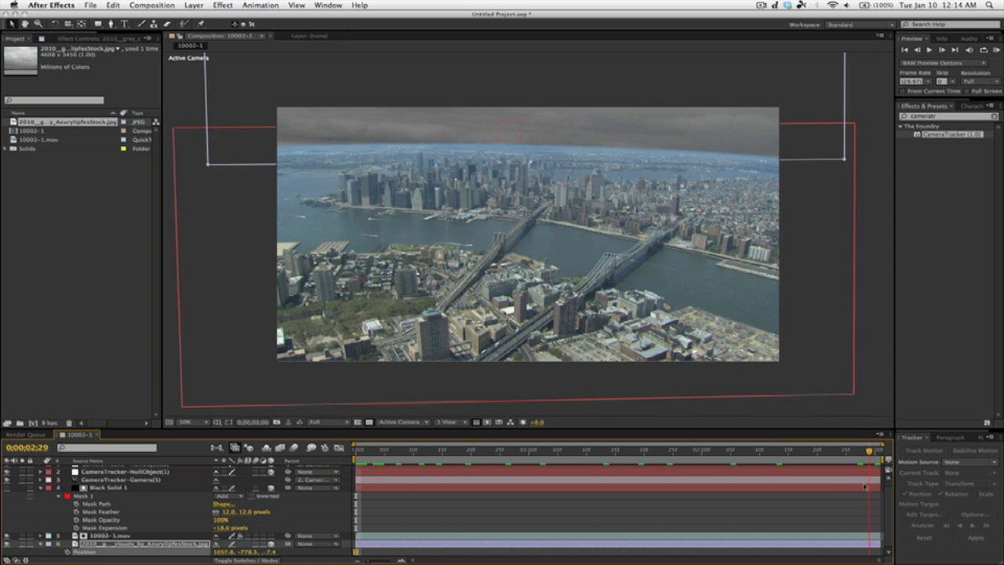
left_click_drag(869, 451, 300, 439)
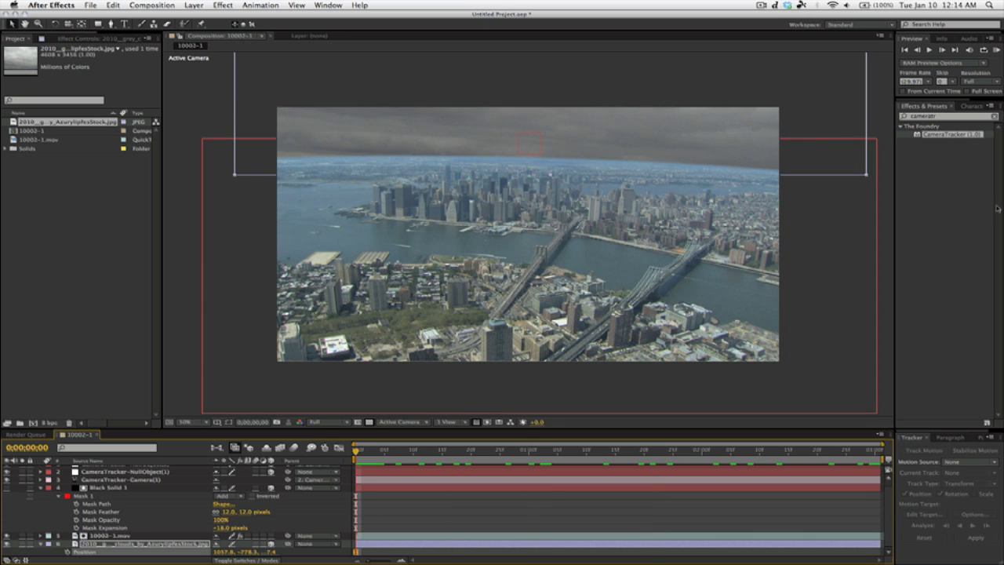
Step: Find the Curves color correction effect and apply it to the grey clouds layer
left_click(942, 117)
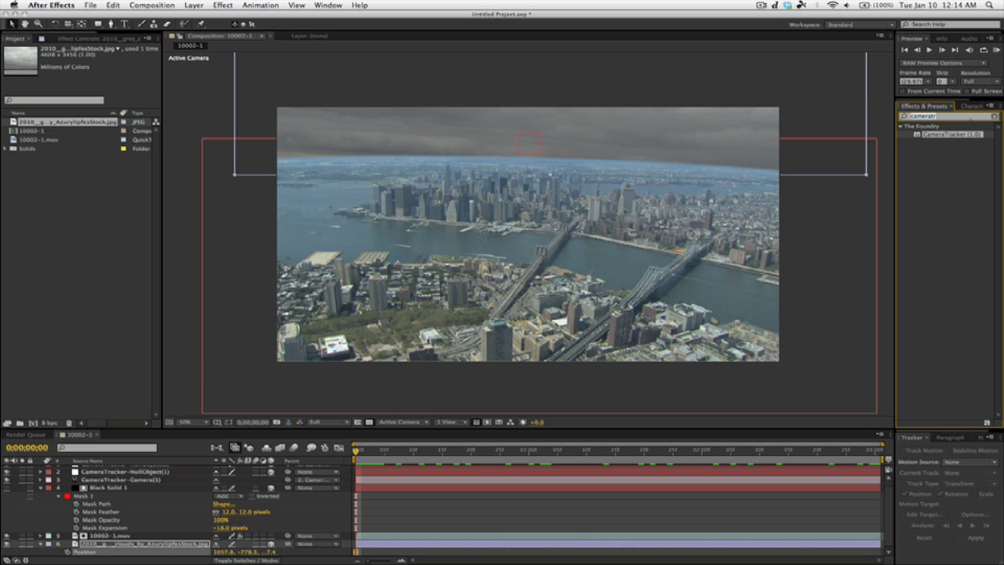
key("BackSpace")
key("BackSpace")
key("BackSpace")
key("BackSpace")
key("BackSpace")
key("BackSpace")
key("BackSpace")
type("u")
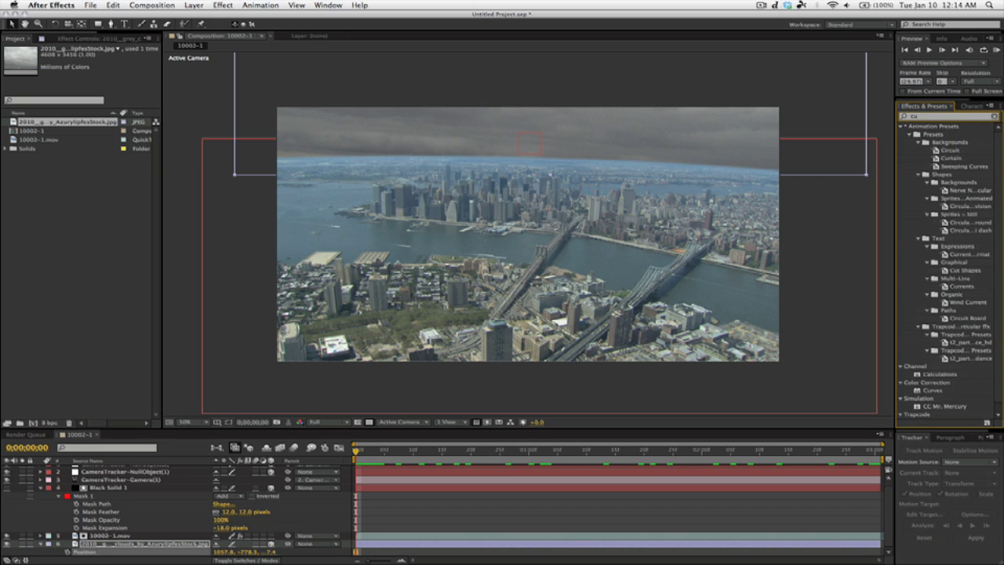
type("rves")
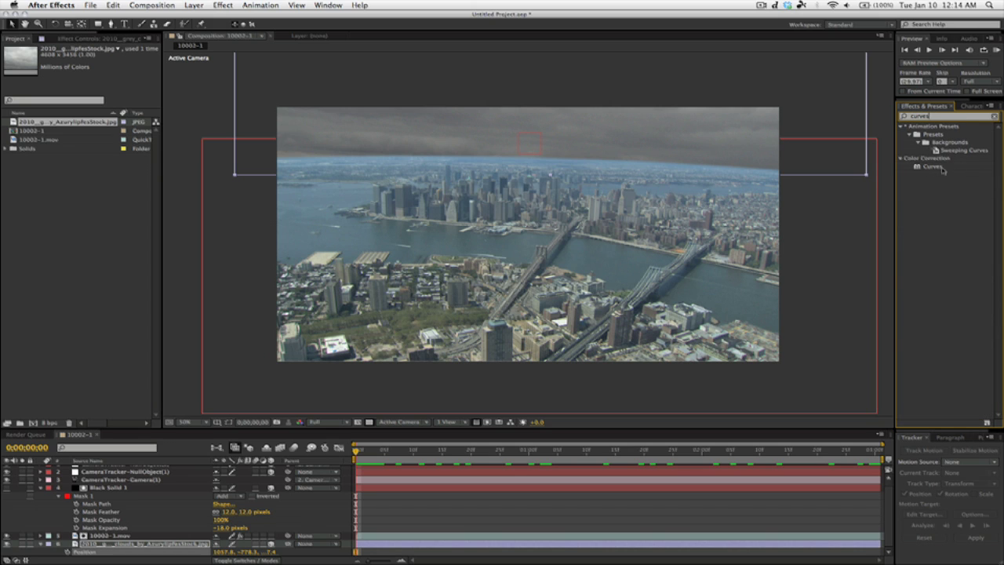
left_click_drag(933, 166, 154, 546)
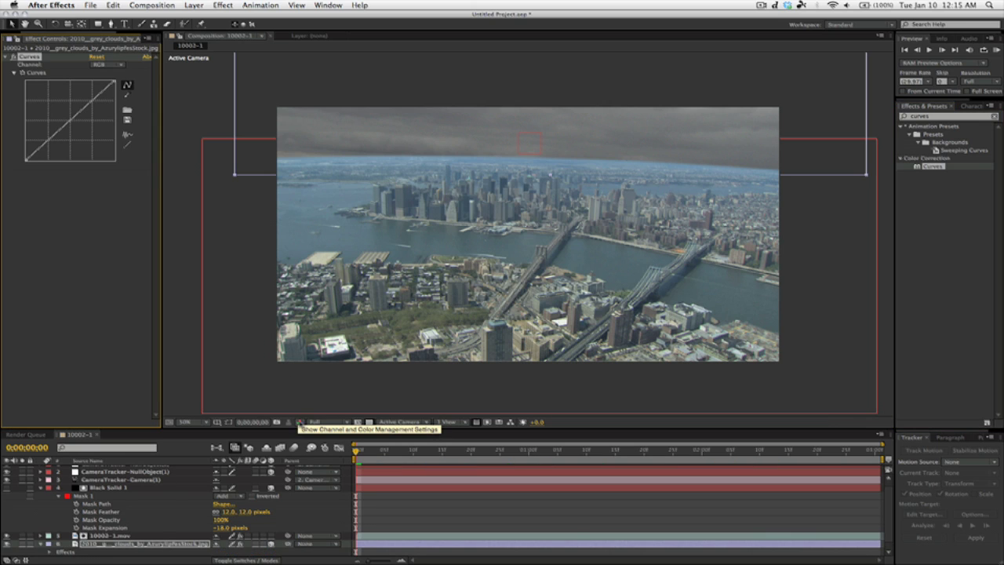
Step: Display only the red channel and raise the middle of the clouds' Red curve slightly to match the city footage
left_click(299, 423)
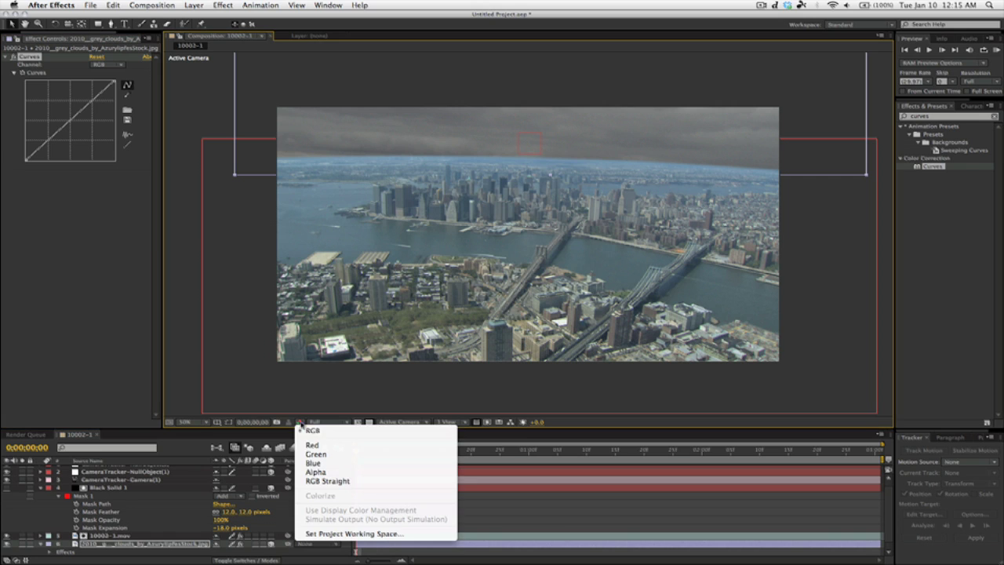
left_click(312, 444)
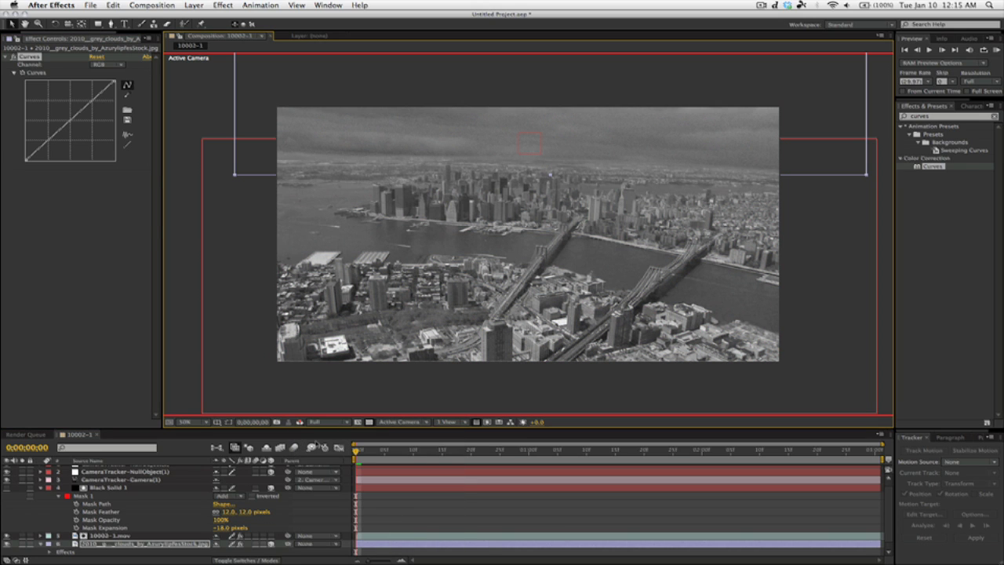
left_click(107, 66)
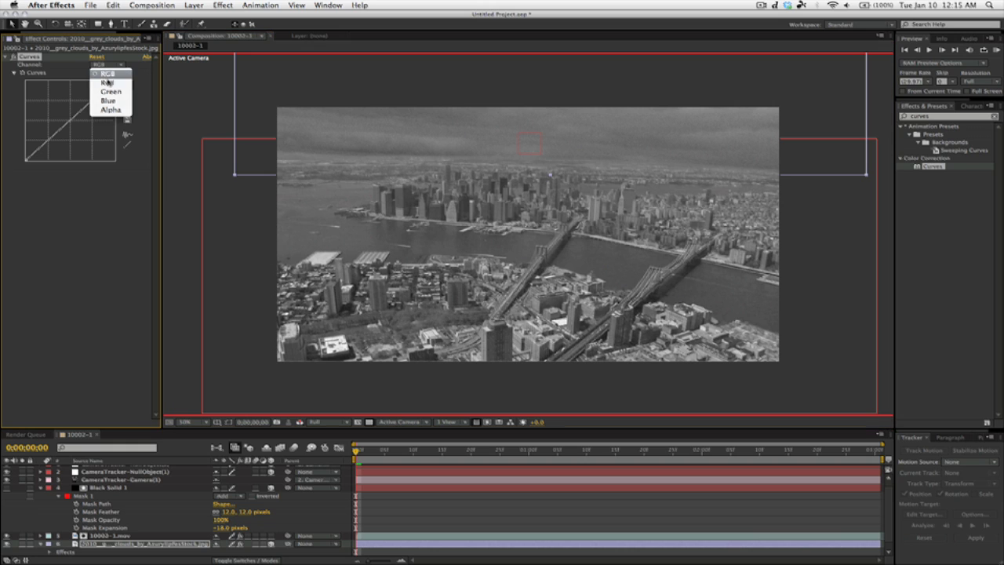
left_click(106, 82)
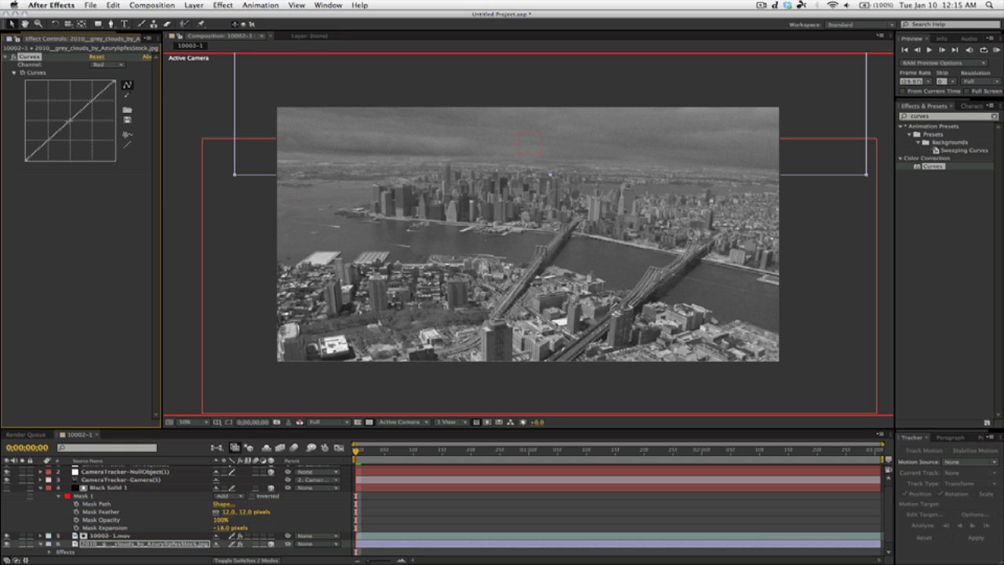
mouse_move(73, 121)
left_mouse_down()
mouse_move(68, 95)
mouse_move(69, 118)
left_mouse_up()
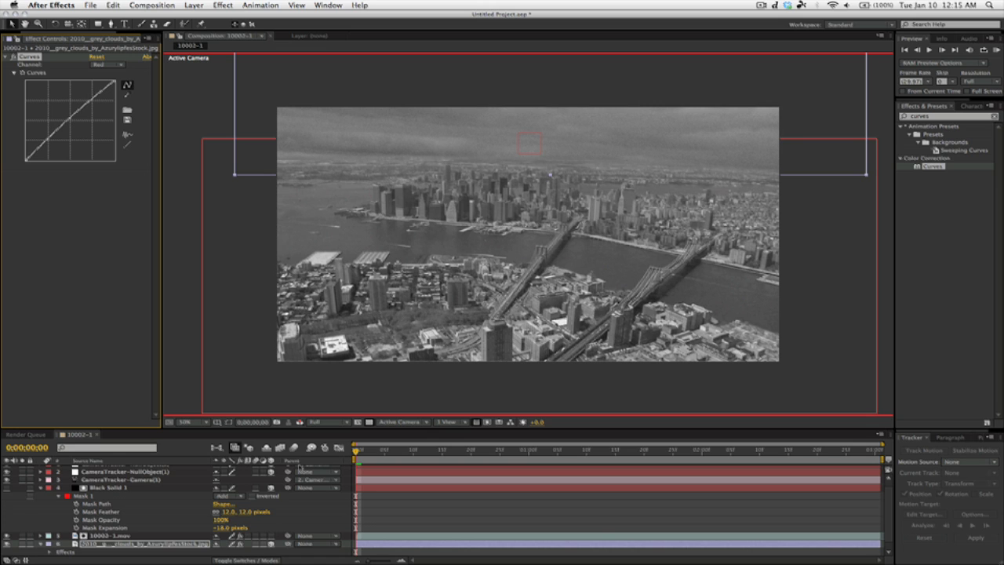
Step: Display only the green channel and raise the middle of the clouds' Green curve moderately until the sky matches the horizon
left_click(299, 421)
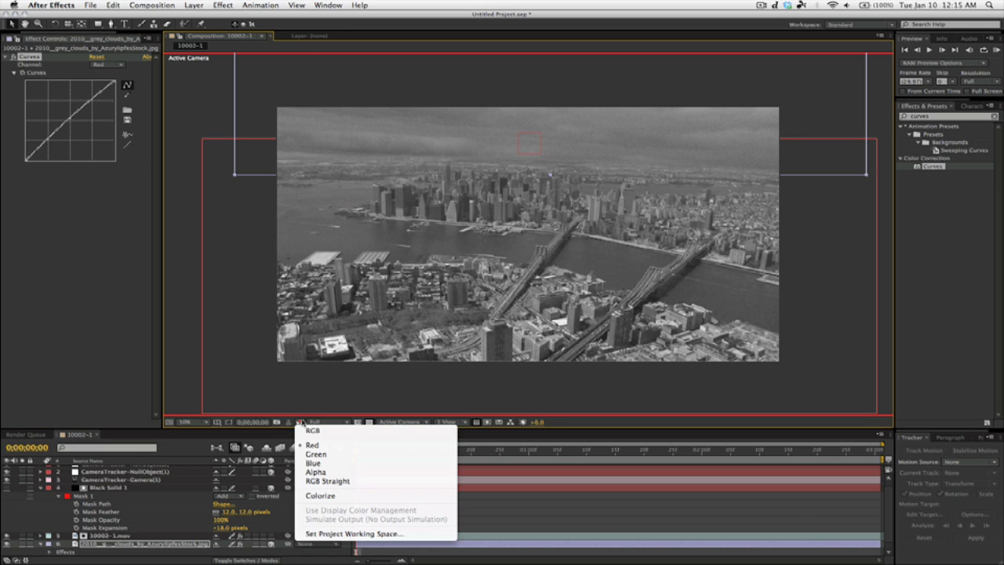
left_click(317, 454)
left_click(107, 65)
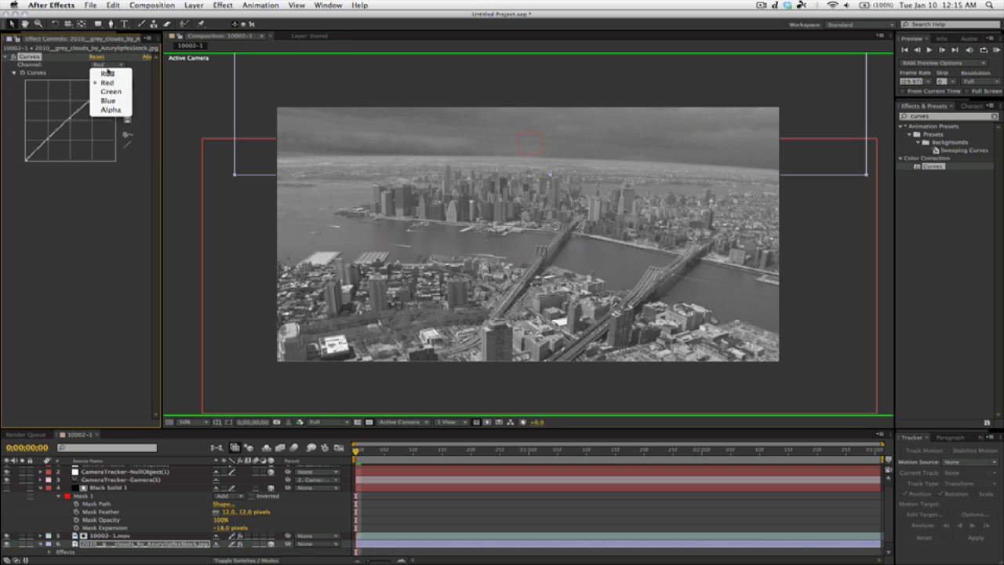
left_click(110, 92)
mouse_move(74, 116)
left_mouse_down()
mouse_move(64, 123)
mouse_move(66, 115)
left_mouse_up()
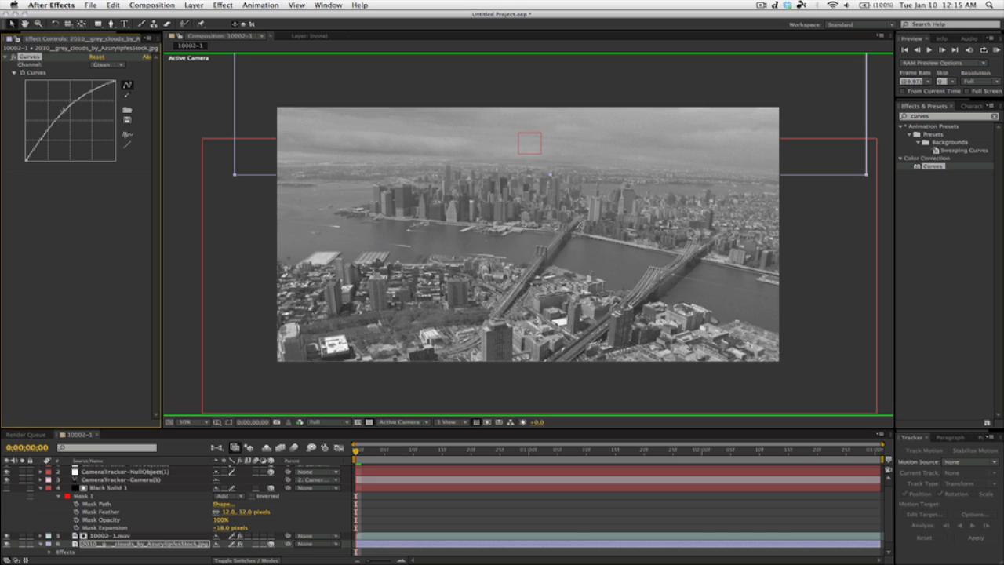
left_click_drag(63, 110, 68, 116)
Step: Display only the blue channel, raise the clouds' Blue curve strongly to match the horizon, and return the viewer to RGB
left_click(303, 425)
left_click(314, 461)
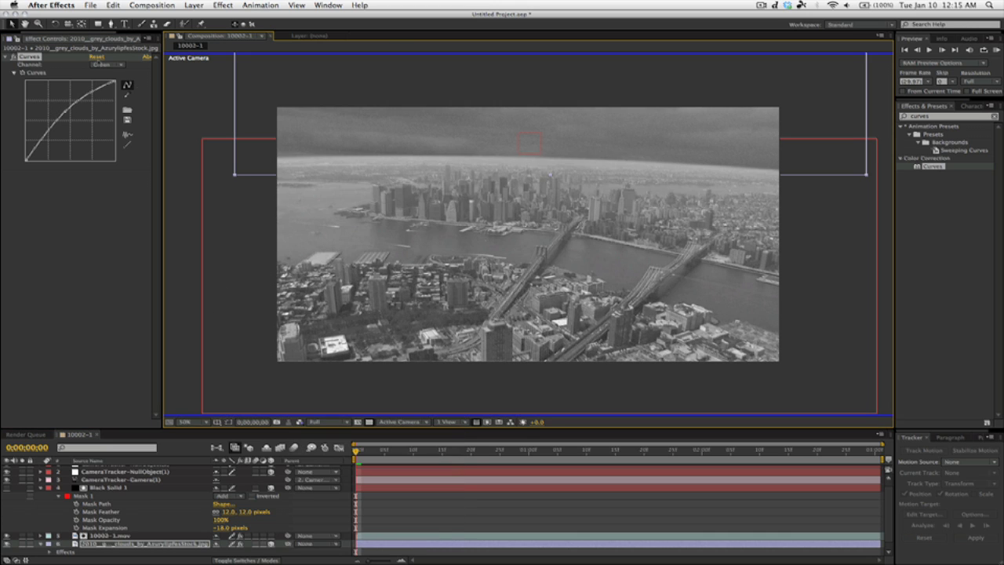
left_click(105, 66)
left_click(118, 103)
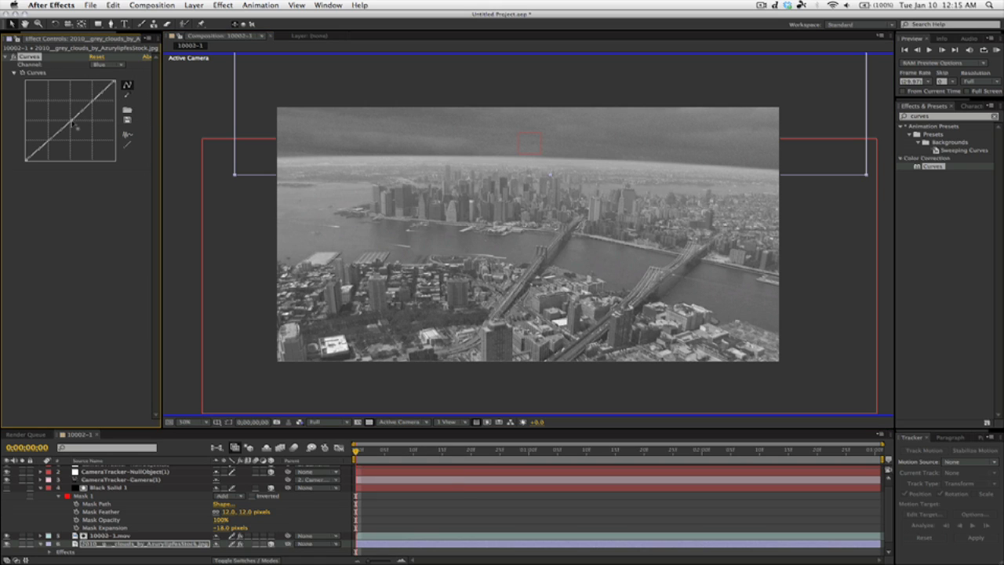
left_click_drag(76, 118, 66, 104)
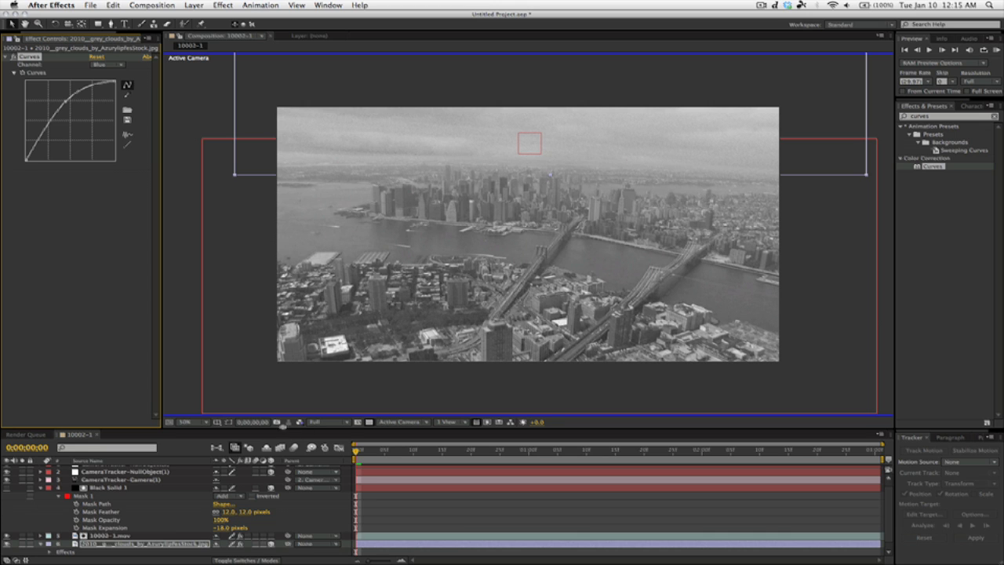
left_click(299, 423)
left_click(308, 429)
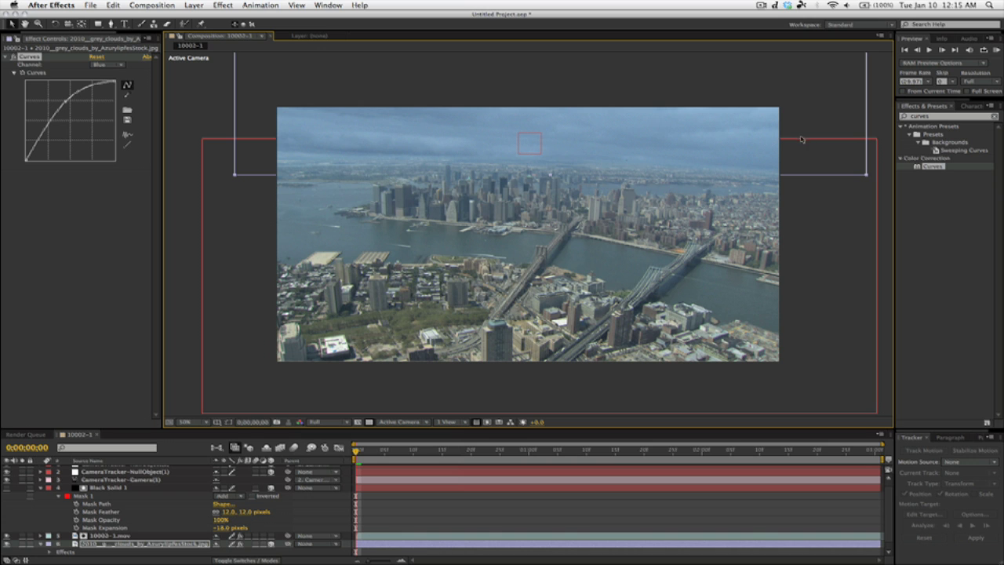
Step: Move the clouds layer down slightly at the horizon and return to the first frame
left_click_drag(454, 451, 343, 439)
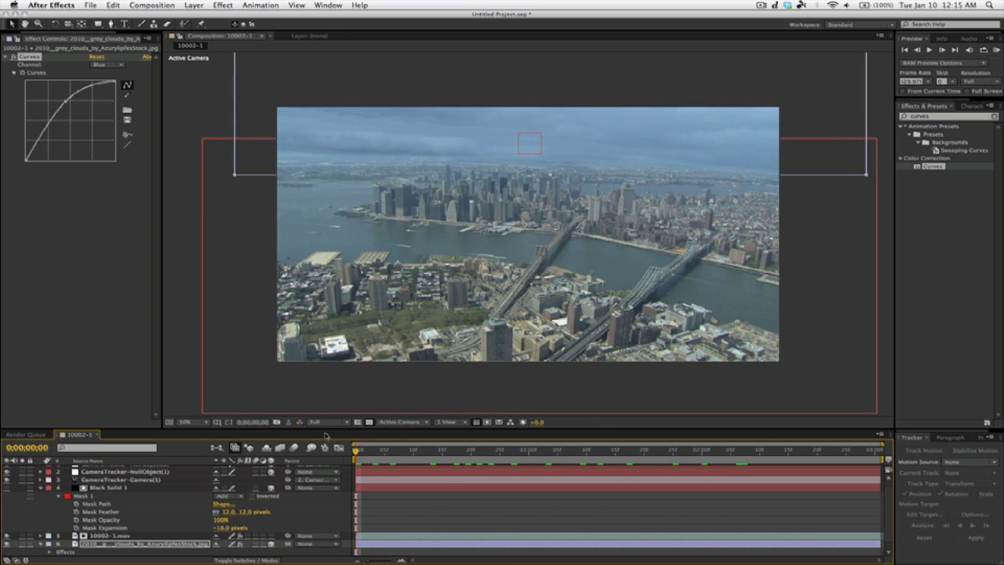
left_click_drag(260, 105, 260, 110)
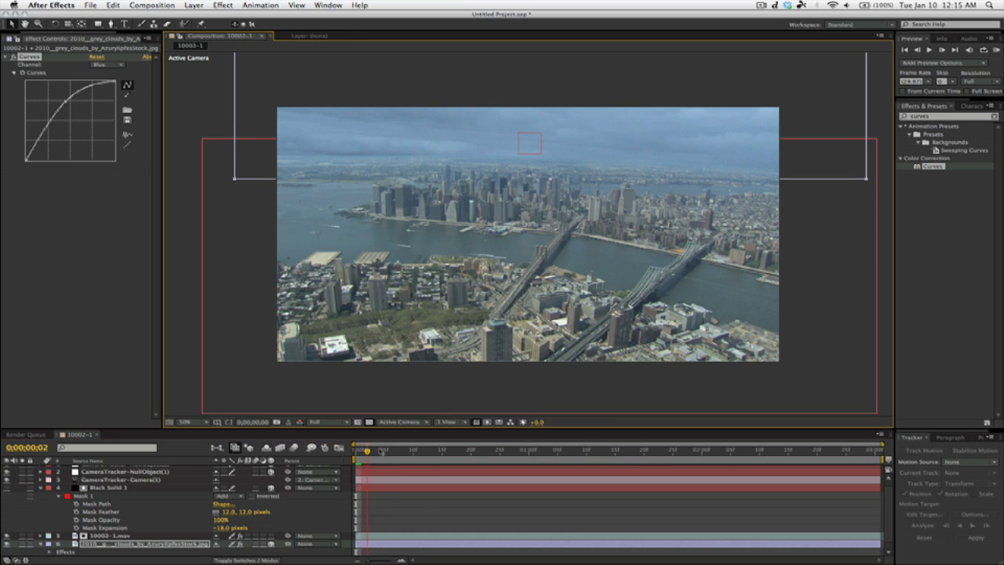
left_click_drag(356, 450, 285, 426)
Step: Find Fast Blur in the effects library and apply it to the grey clouds layer
left_click(461, 509)
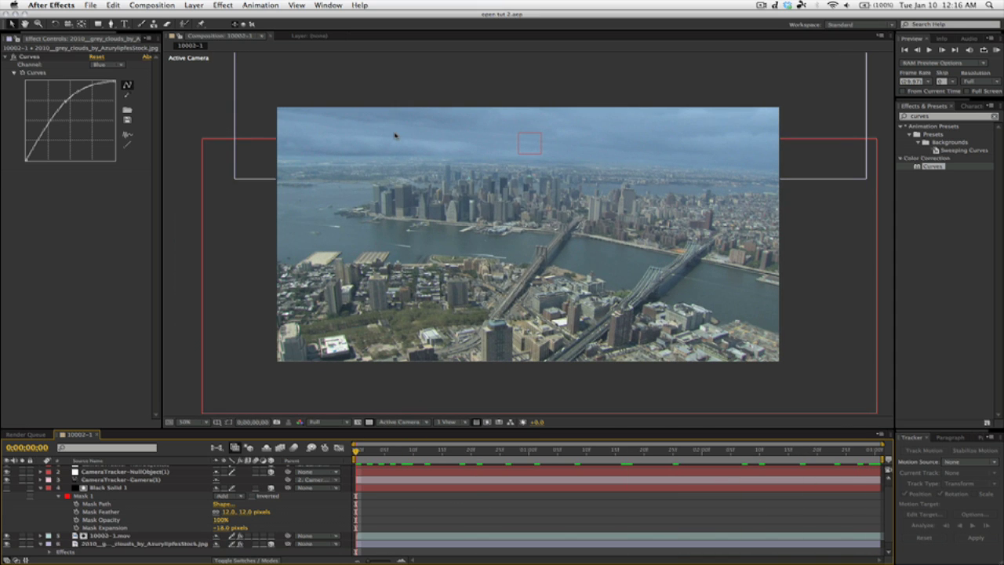
key("period")
left_click_drag(259, 63, 431, 185)
key("v")
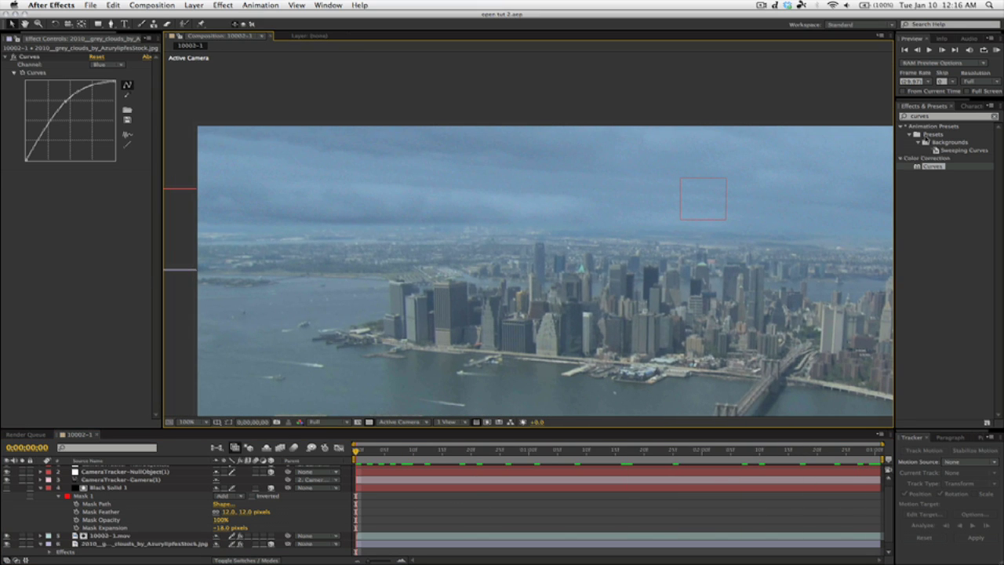
left_click(940, 117)
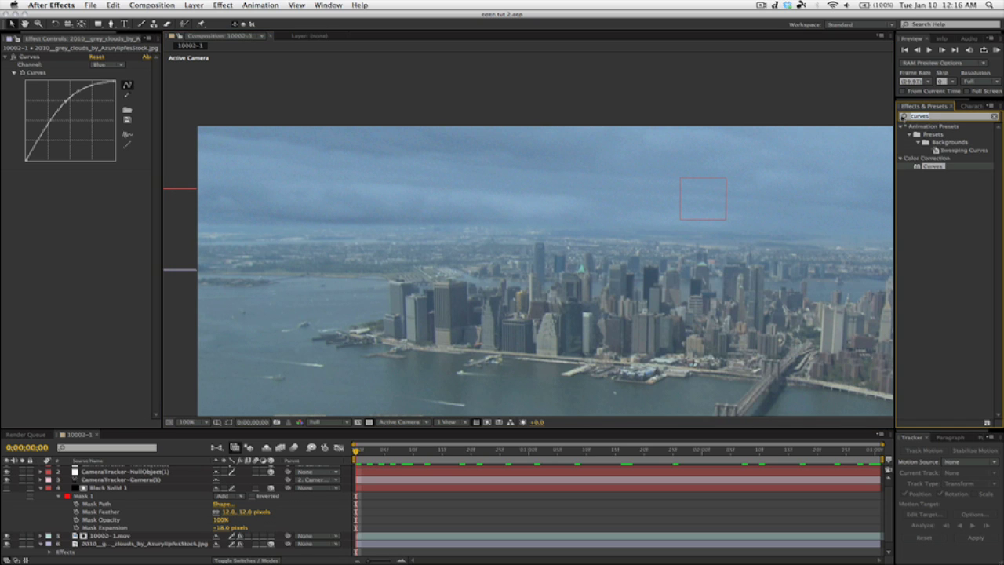
type("fast blur")
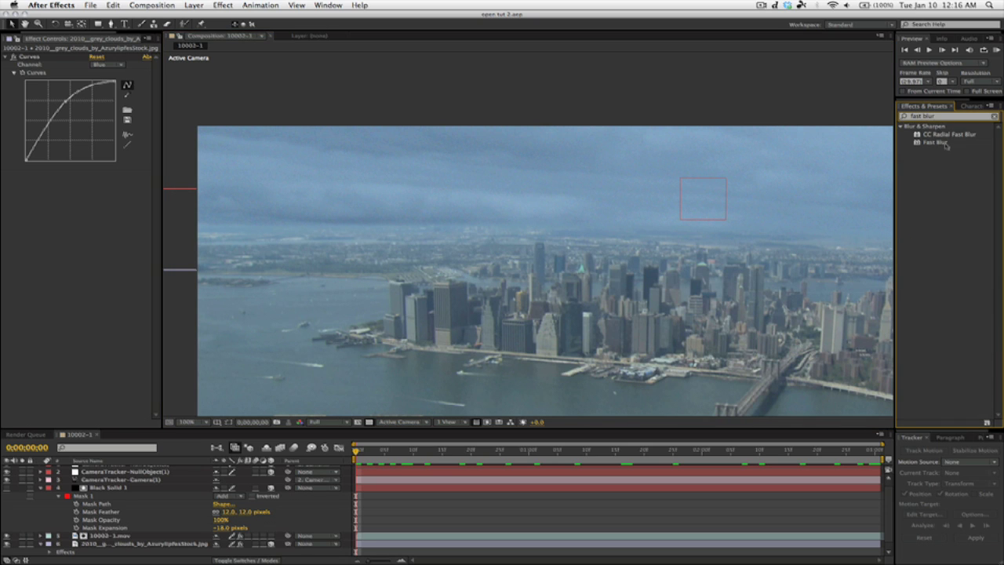
left_click_drag(946, 145, 151, 543)
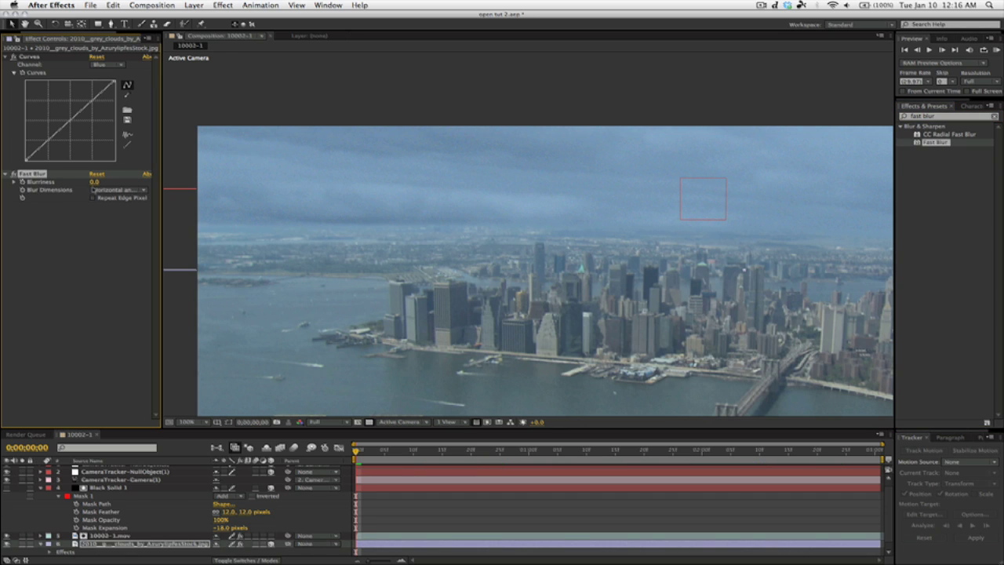
Step: Set the Blurriness of the clouds' Fast Blur to 10
left_click_drag(94, 182, 106, 182)
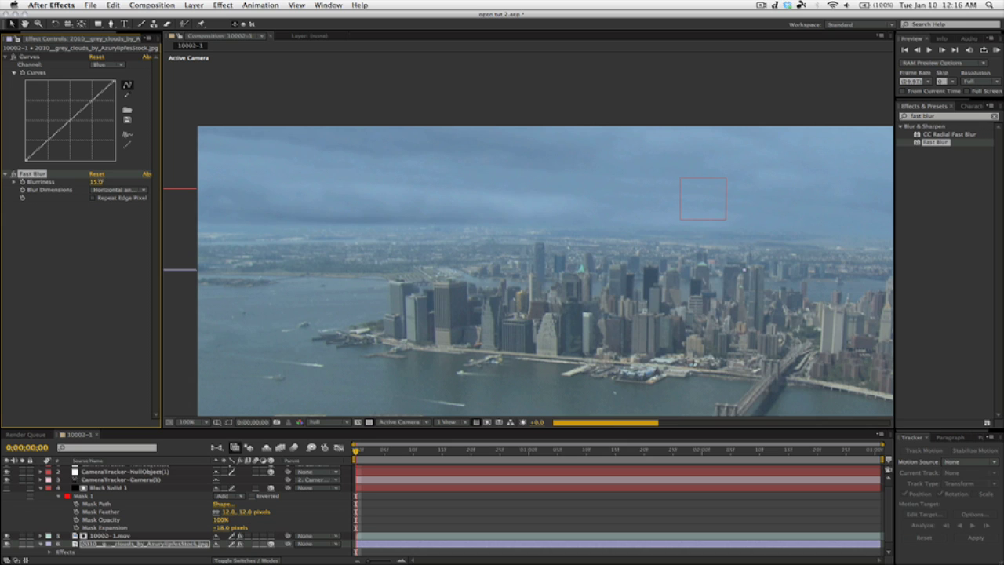
left_click_drag(104, 182, 96, 184)
left_click(95, 182)
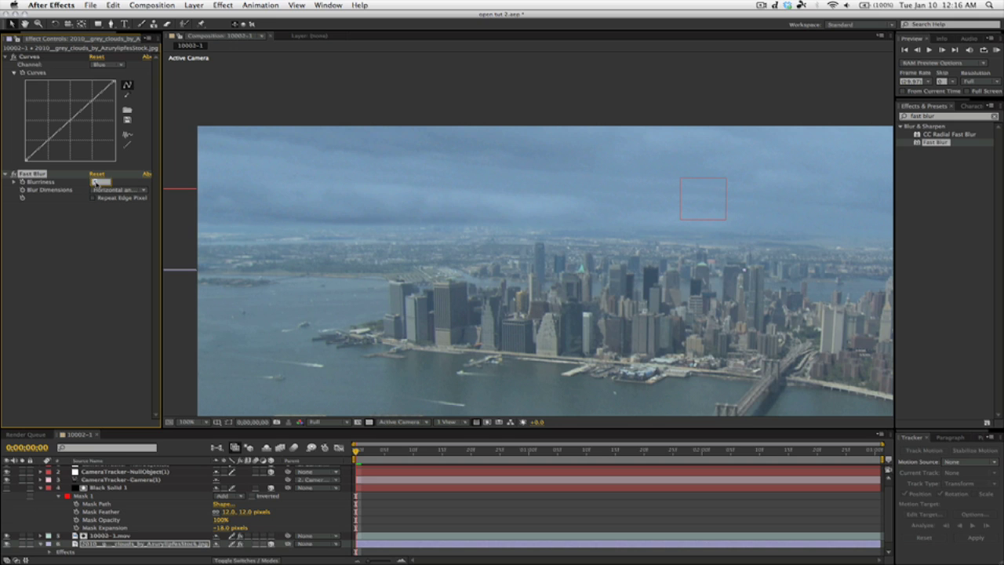
type("10")
key("Return")
Step: Search the effects library for "remove" and fit the whole composition in the viewer
left_click(930, 116)
key("BackSpace")
type("remove")
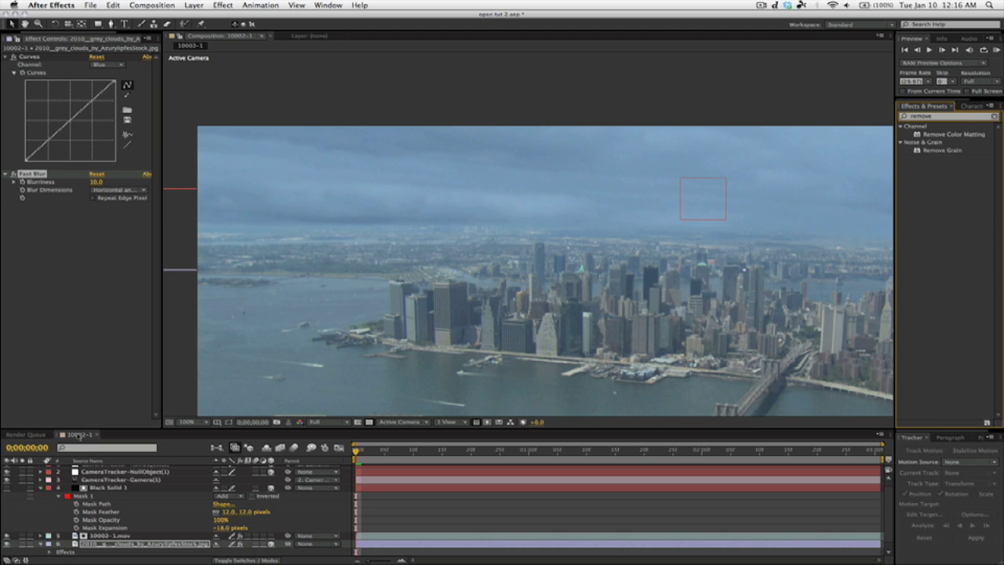
left_click(188, 422)
left_click(205, 421)
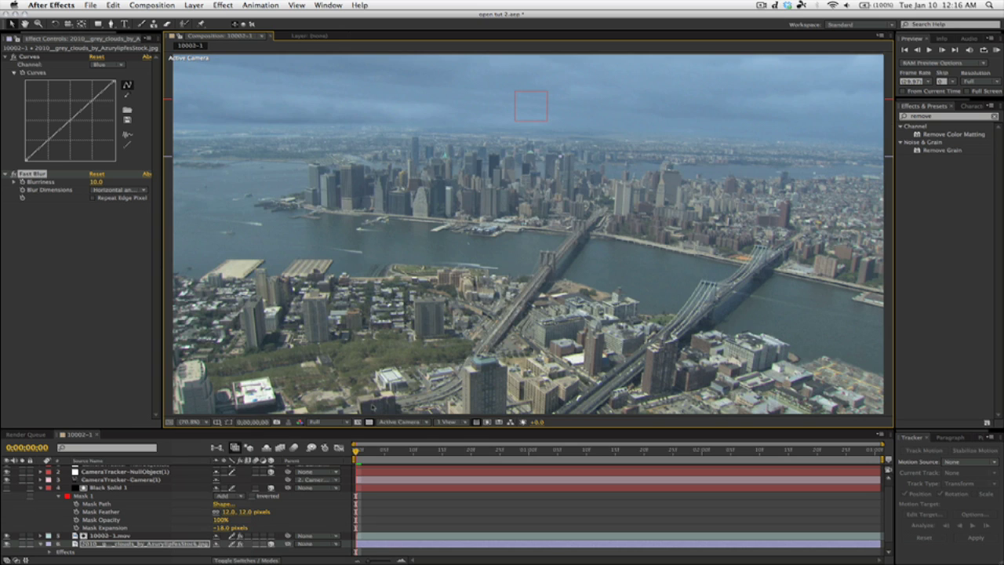
Step: Collapse the properties of Black Solid 1 and the clouds layer, preview the shot and return to the first frame
left_click(387, 487)
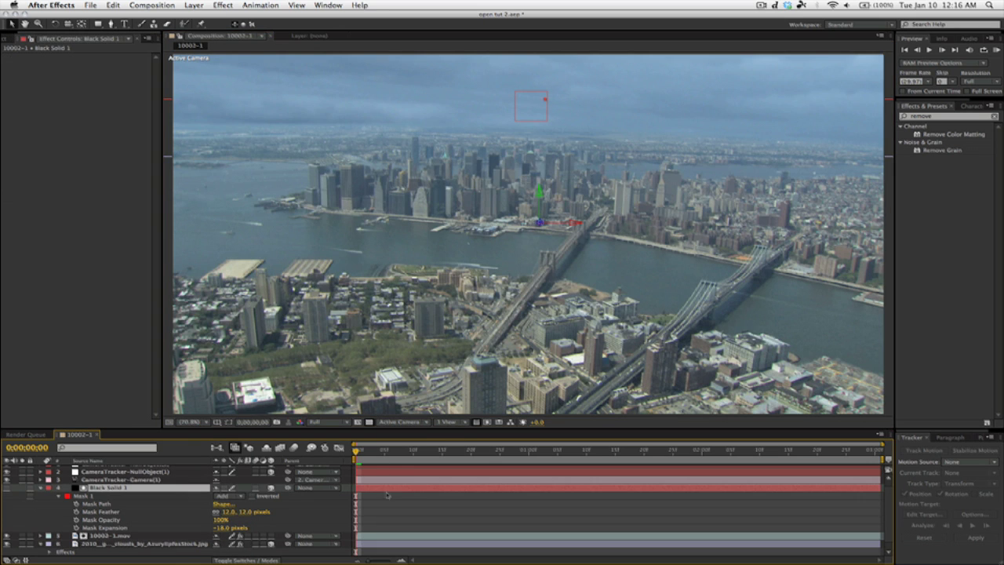
left_click(41, 487)
left_click(42, 509)
left_click(75, 522)
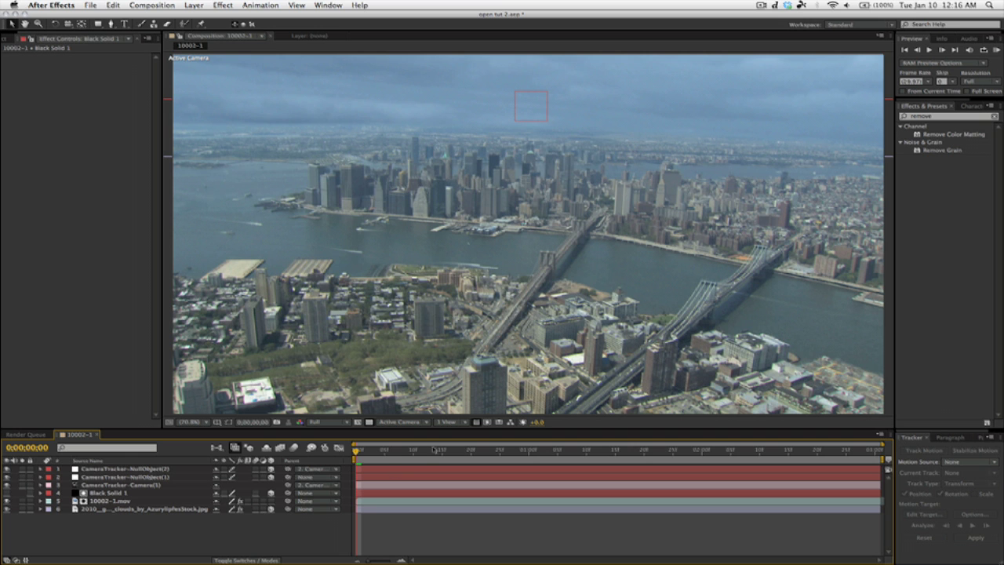
key("space")
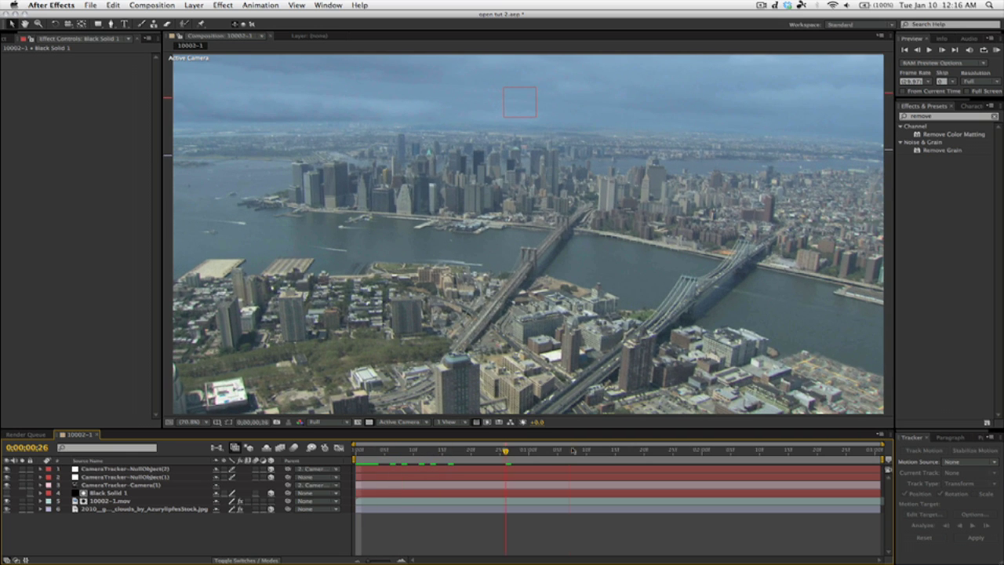
left_click_drag(443, 451, 353, 459)
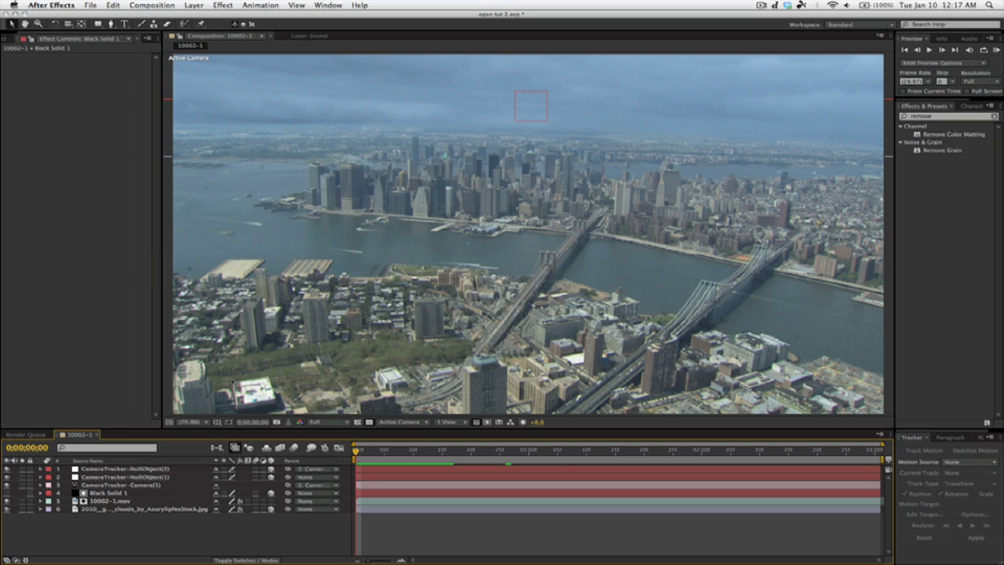
Step: Create a new black solid at composition size, 1920 by 1080 px
key("super+y")
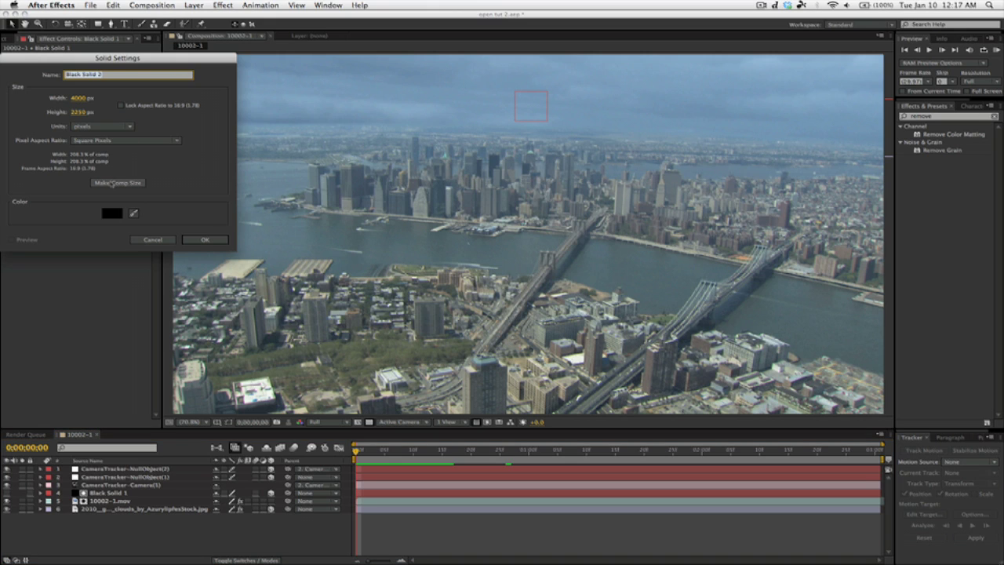
left_click(113, 184)
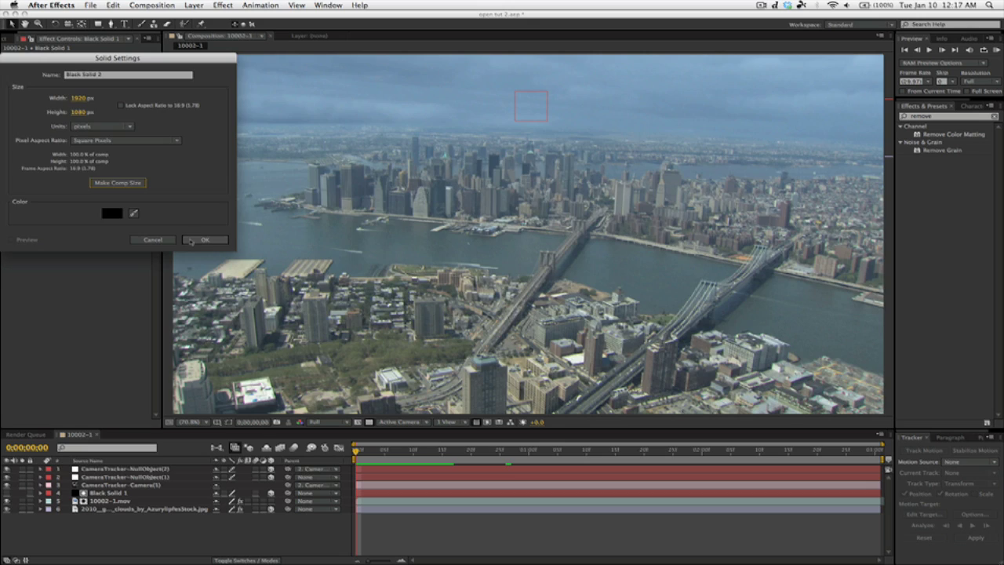
left_click(196, 239)
Step: Save the project, search the presets for "snow" and apply the Trapcode HD preset t2_snowynight2_hd to the new solid
left_click(953, 119)
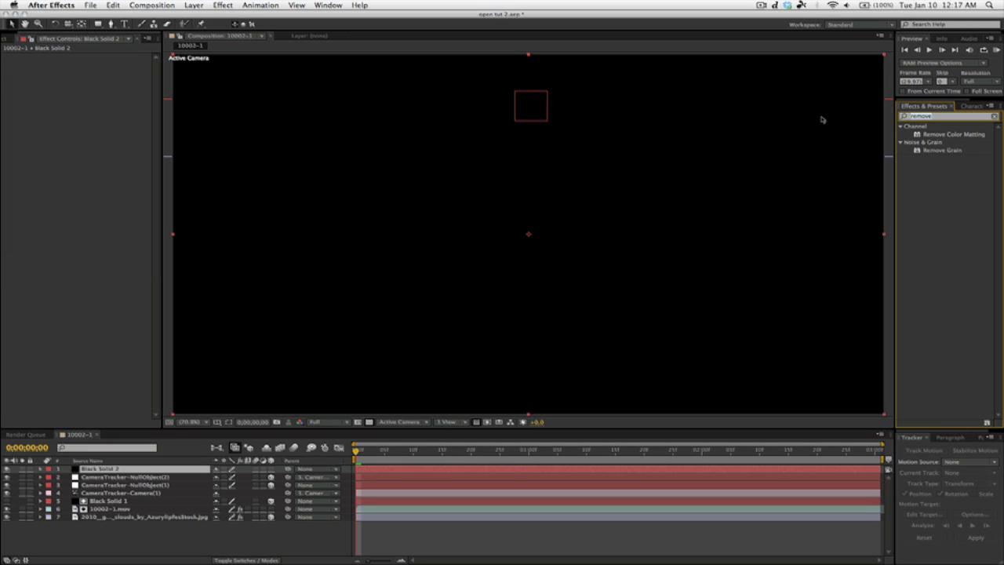
key("super+s")
type("snow")
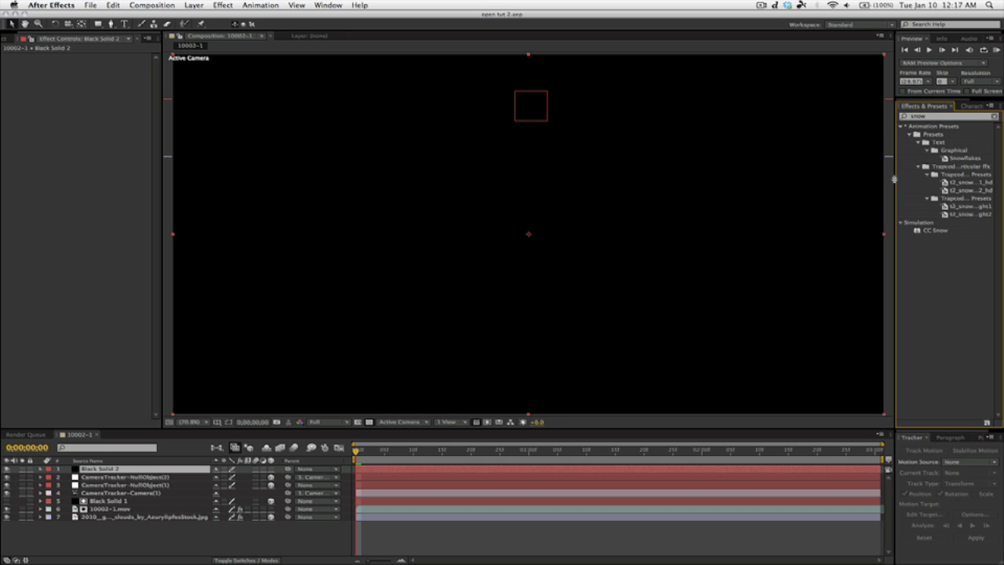
left_click_drag(893, 179, 867, 179)
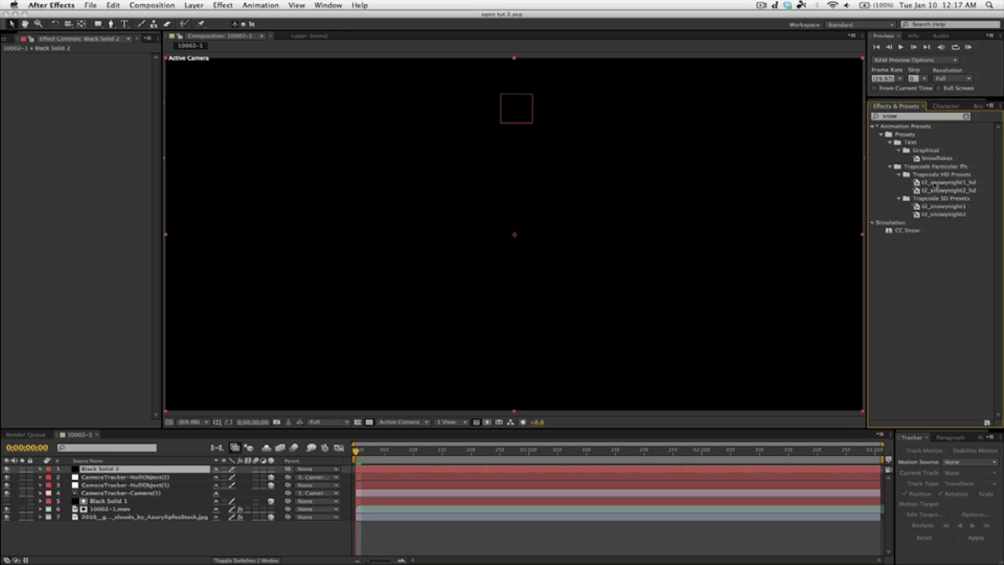
left_click_drag(945, 190, 737, 170)
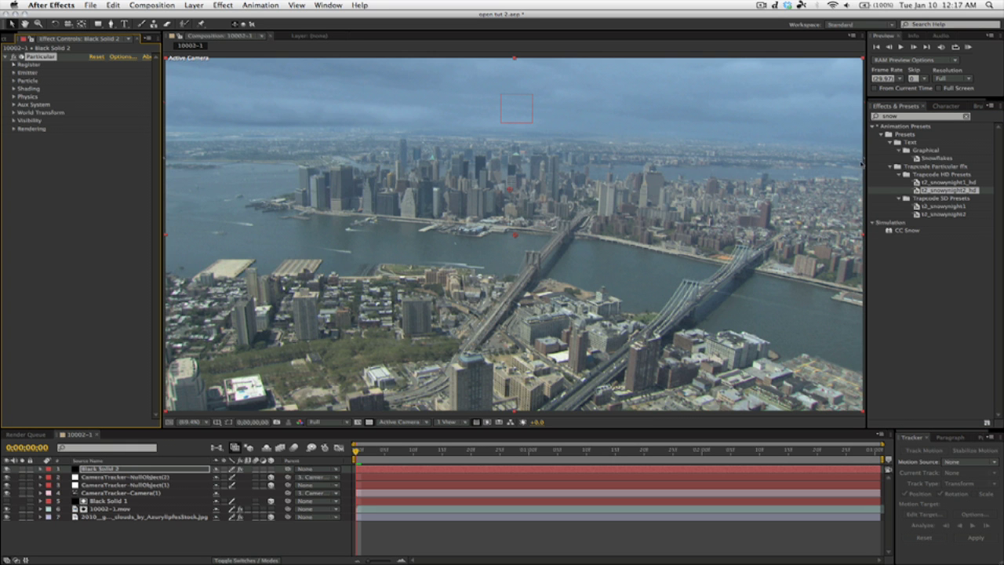
left_click_drag(867, 161, 896, 161)
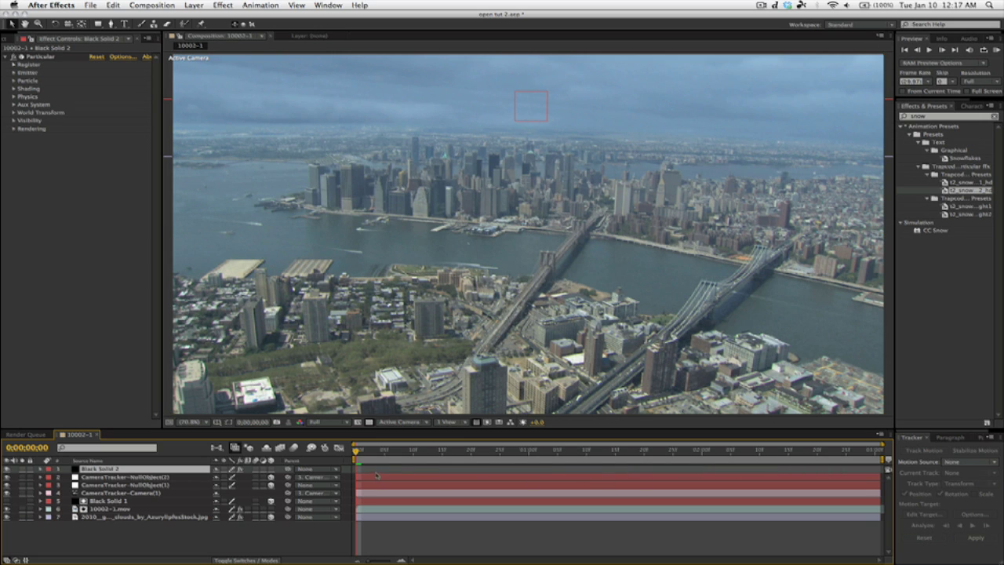
Step: Extend the snow solid's out point to the end of the composition
key("]")
left_click_drag(363, 471, 484, 475)
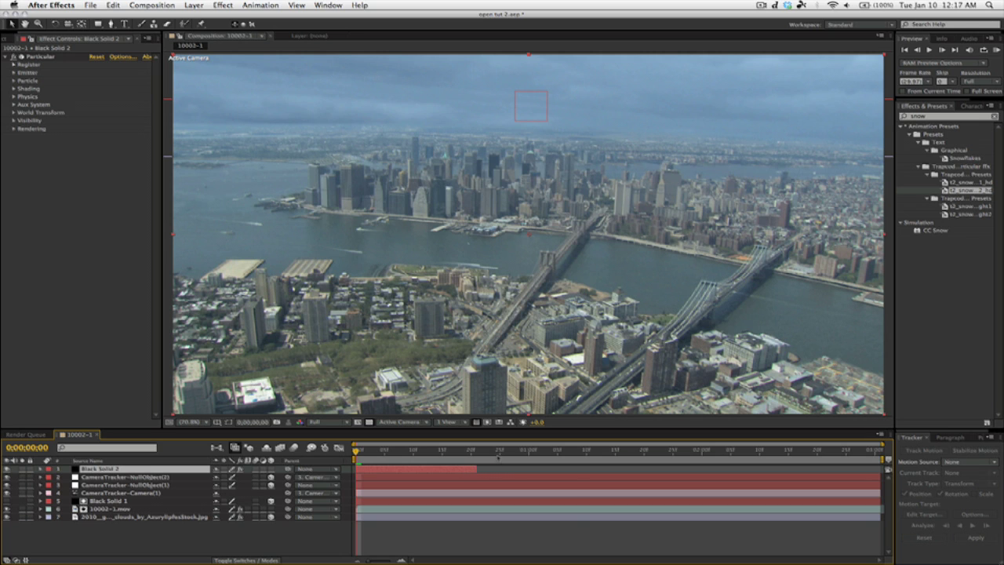
left_click(569, 451)
left_click(885, 453)
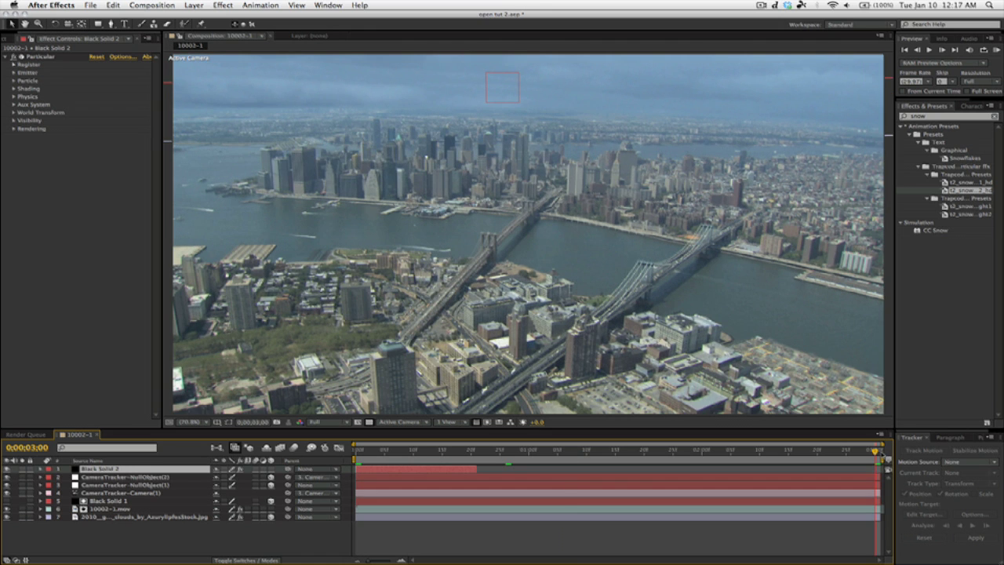
key("alt+]")
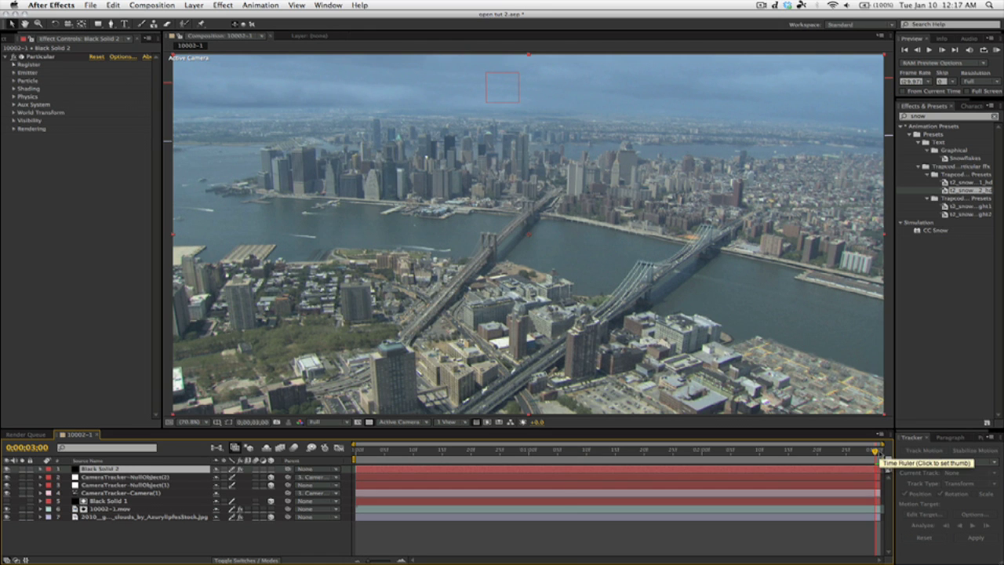
Step: Scrub back through the timeline to inspect the snow, stopping at frame 2
left_click_drag(873, 451, 570, 451)
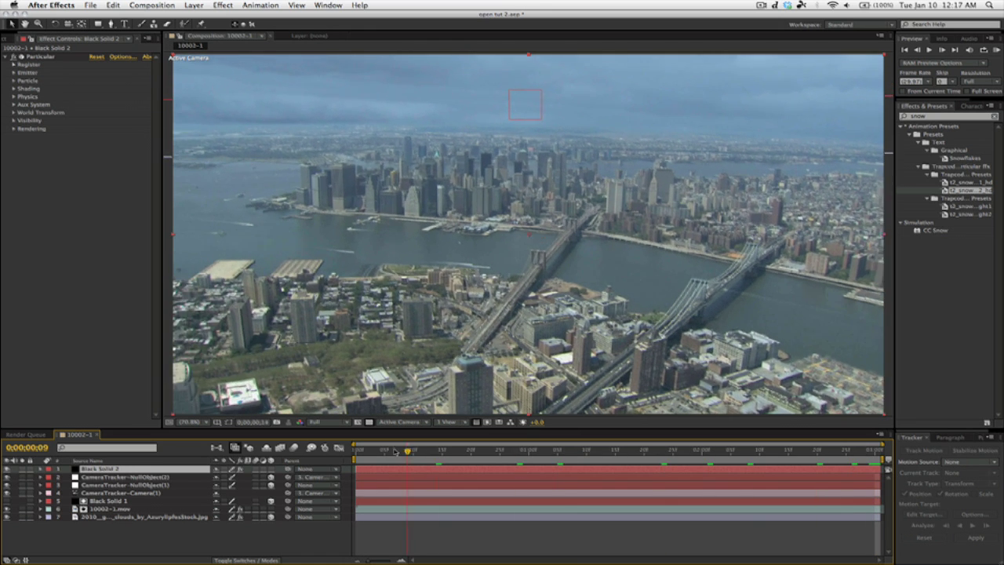
left_click(390, 452)
left_click_drag(398, 453, 367, 451)
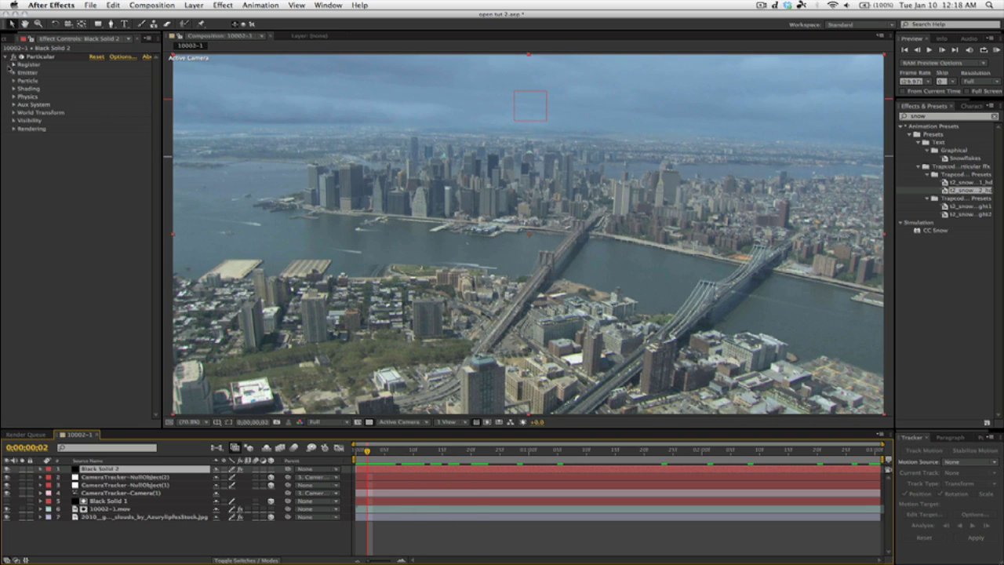
Step: Set Particular's Emitter Size X to 3519 on the snow solid
left_click(12, 72)
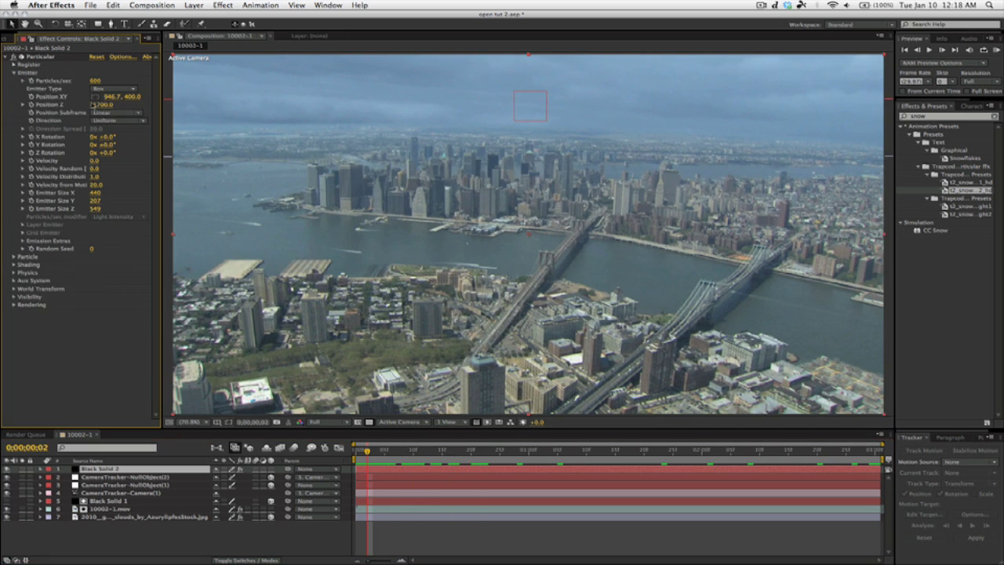
left_click(95, 193)
type("3519")
key("Return")
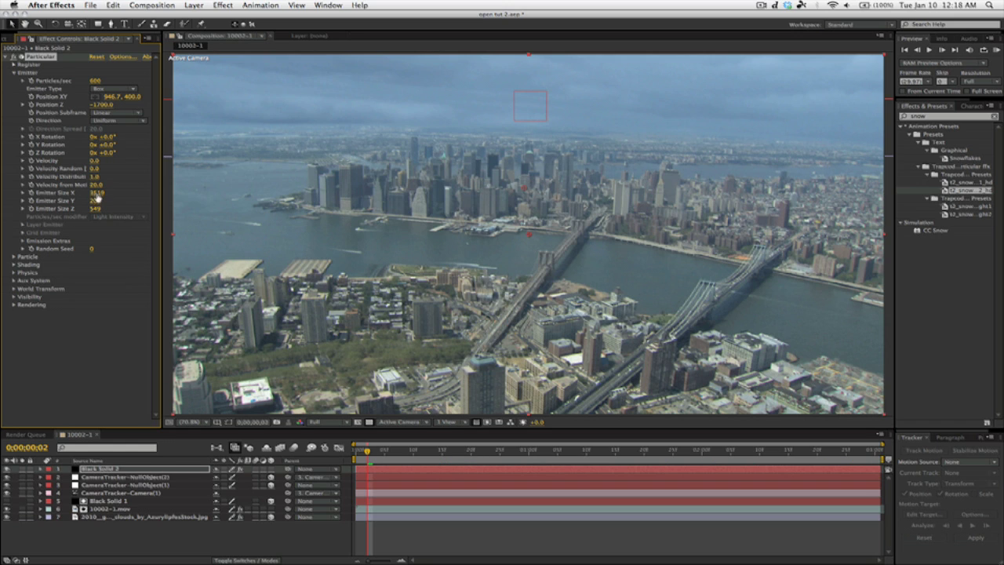
Step: Set Particular's Emitter Size Y to 2649 and Emitter Size Z to 8556, and preview the snow
left_click(95, 201)
type("2649")
key("Tab")
type("6556")
key("Return")
key("space")
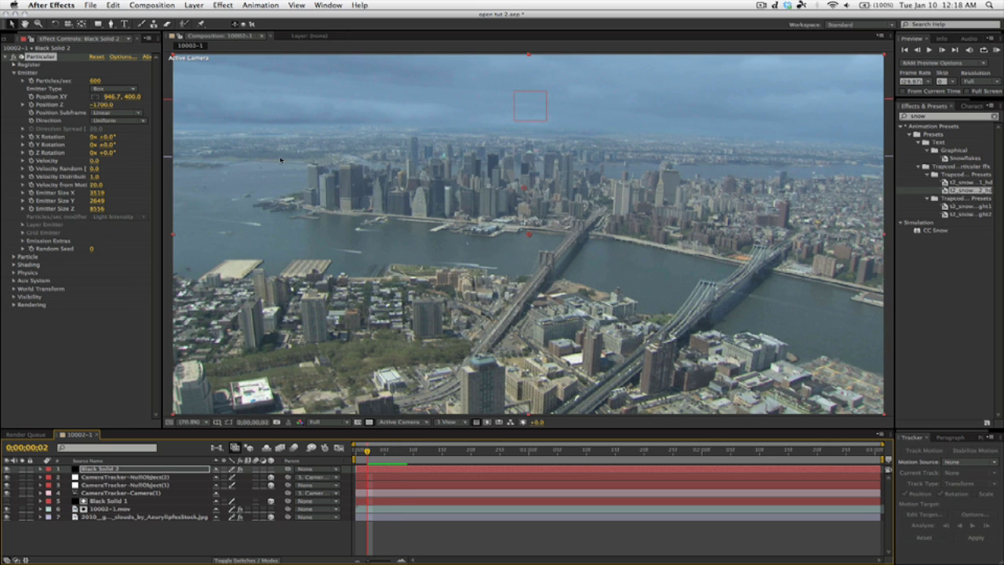
Step: Raise the snow emitter's Particles/sec to 30000
left_click_drag(95, 82, 101, 82)
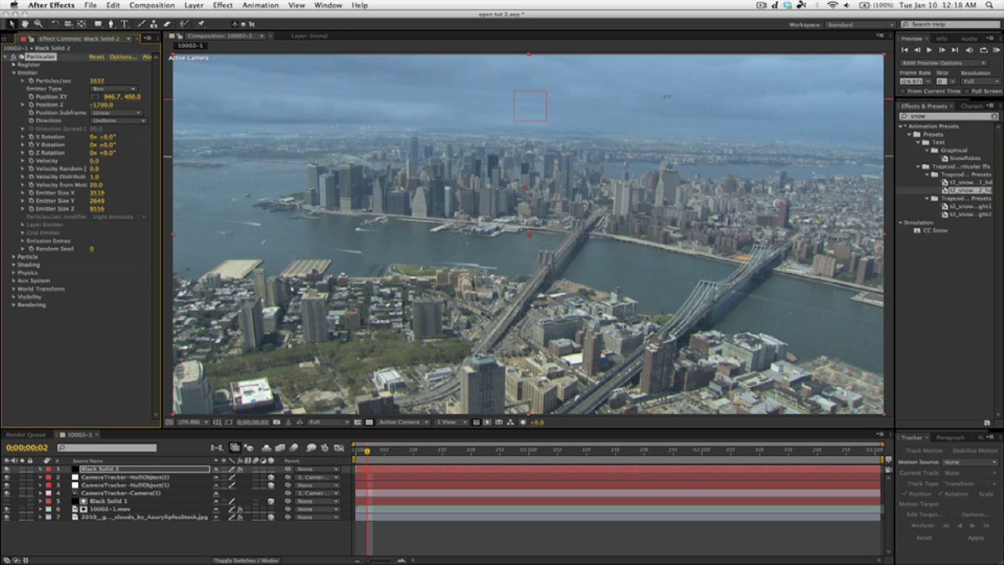
left_click(100, 82)
type("30")
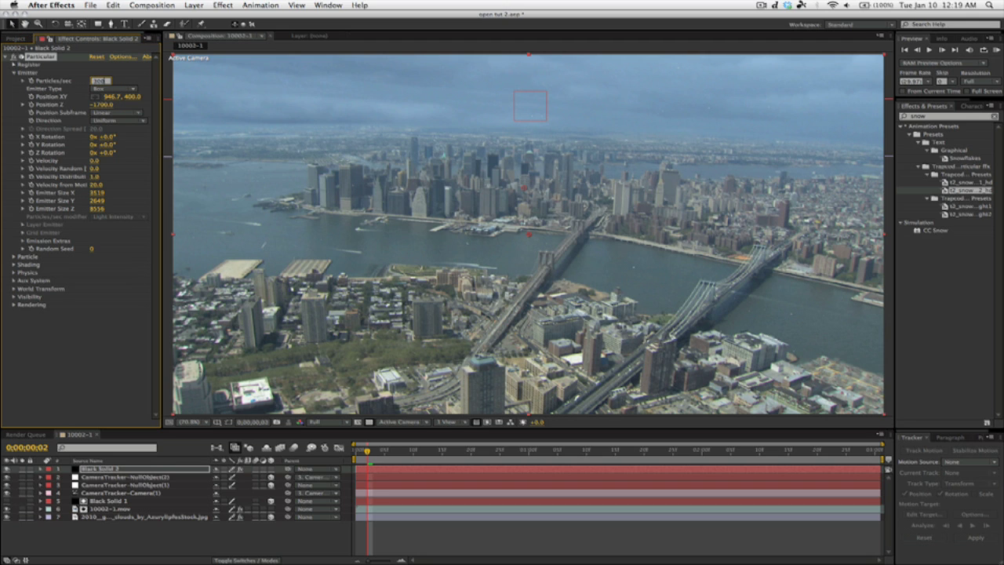
type("000")
key("Return")
Step: Increase the snow particles' size to 2.5 and change their particle type to Cloudlet
left_click(14, 256)
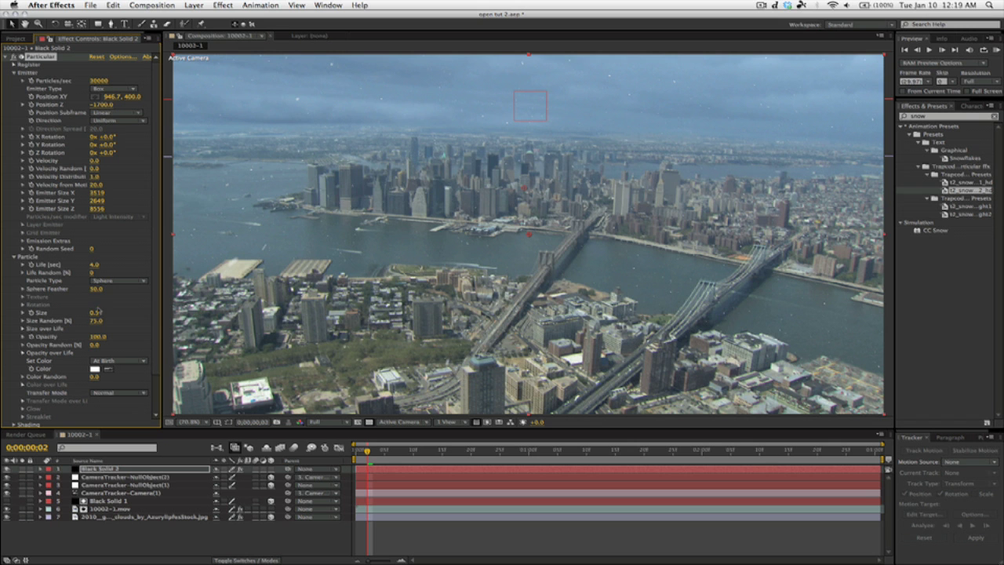
left_click_drag(94, 312, 101, 312)
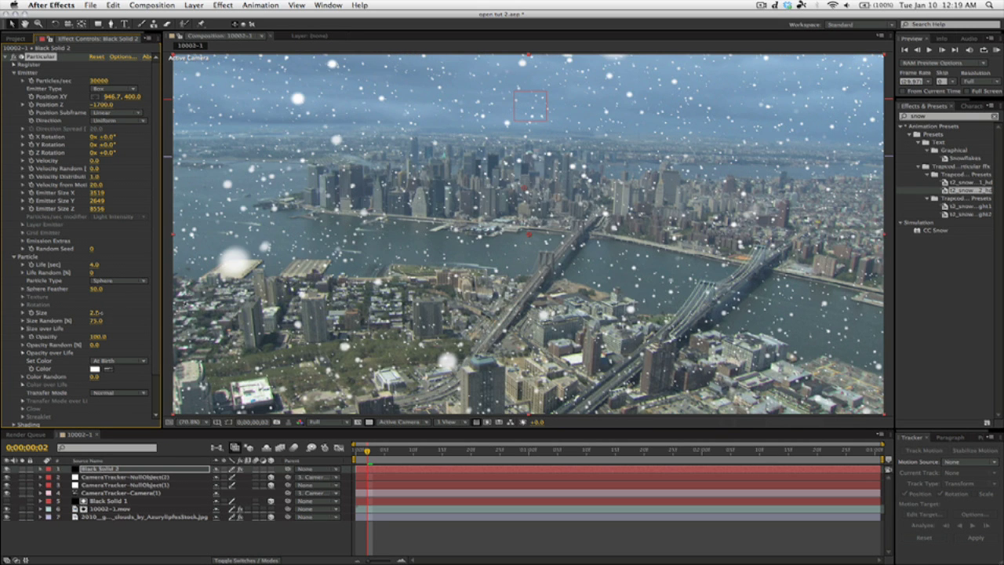
left_click(120, 281)
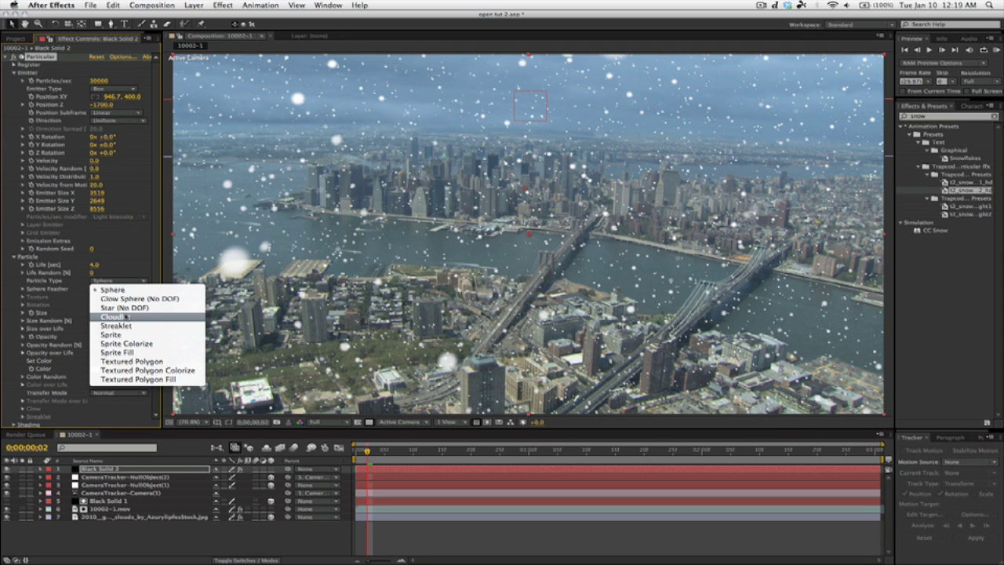
left_click(126, 317)
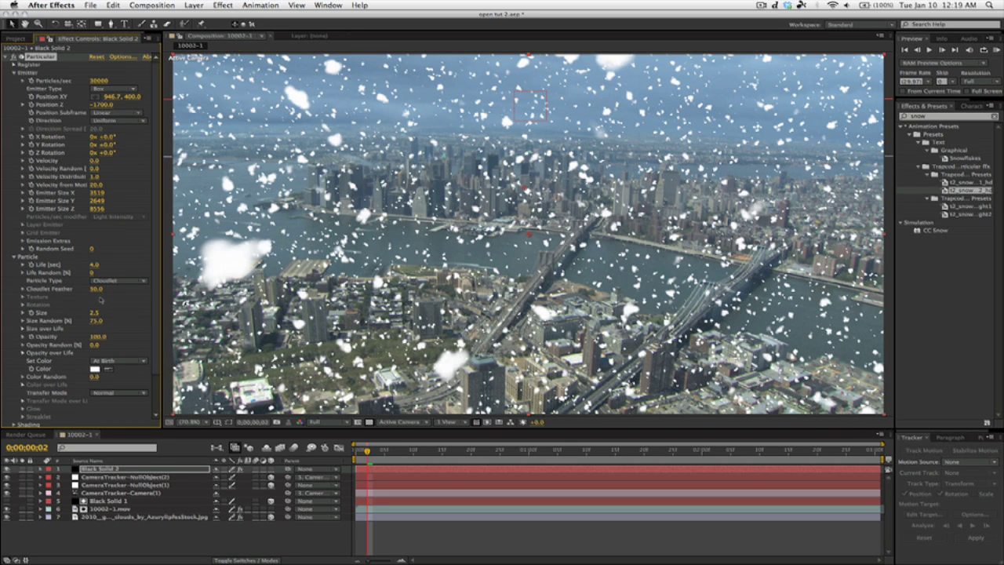
Step: Set the Cloudlet Feather to 75 and the snow particles' Size to 1
left_click_drag(97, 289, 95, 312)
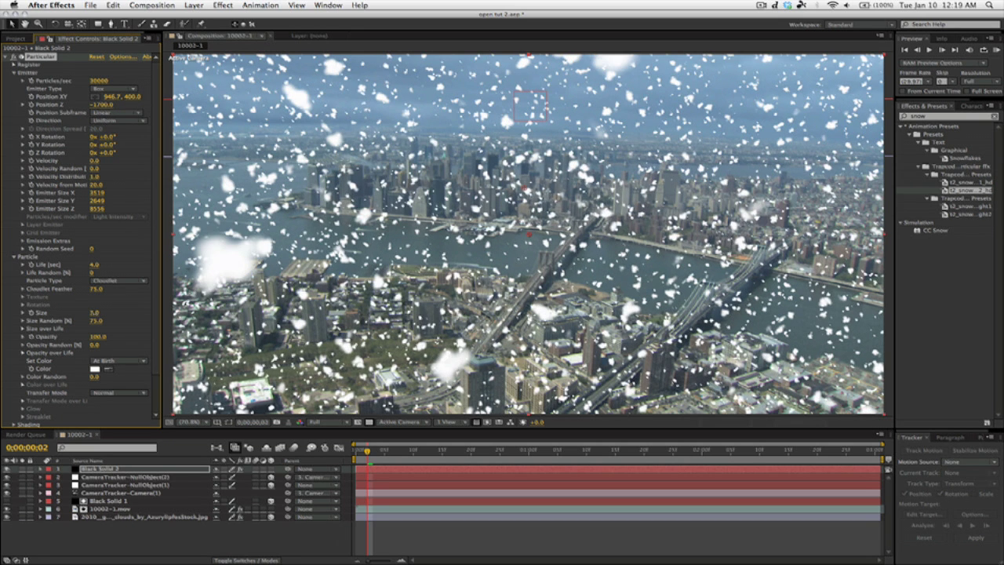
left_click(95, 313)
type("1")
key("Return")
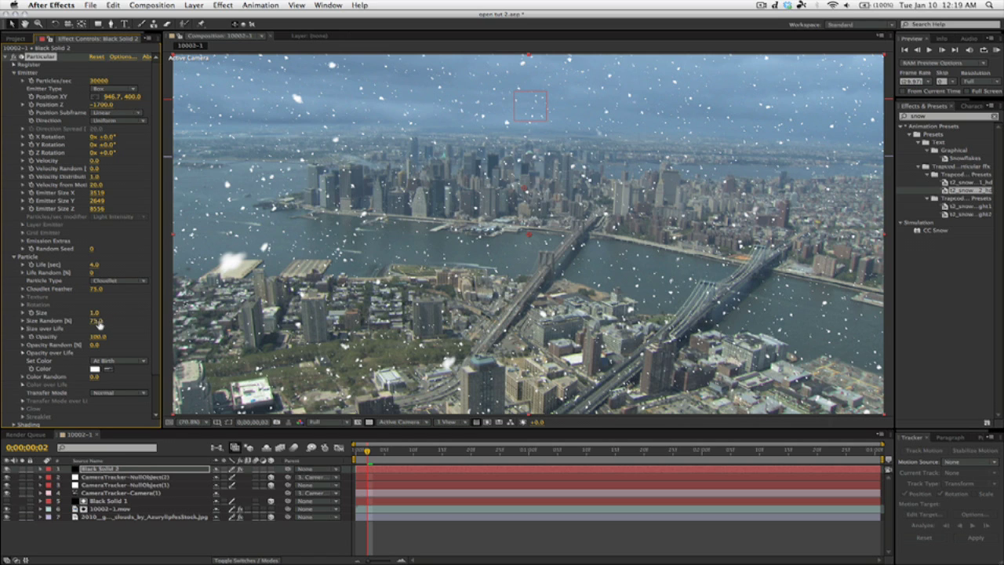
Step: Set the Depth of Field in Particular's Rendering settings to Camera Settings
scroll(95, 323, "down", 3)
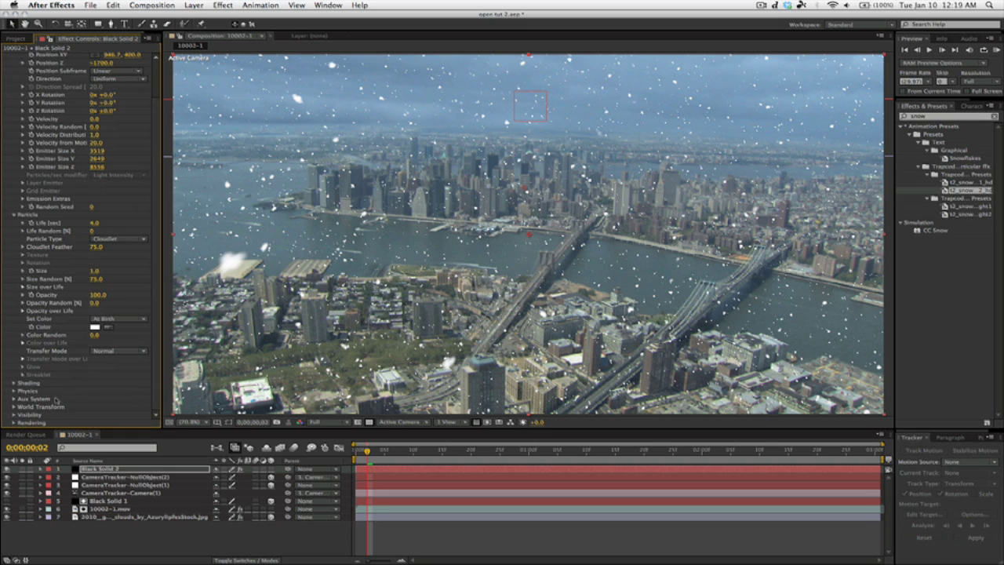
left_click(13, 422)
scroll(47, 369, "down", 3)
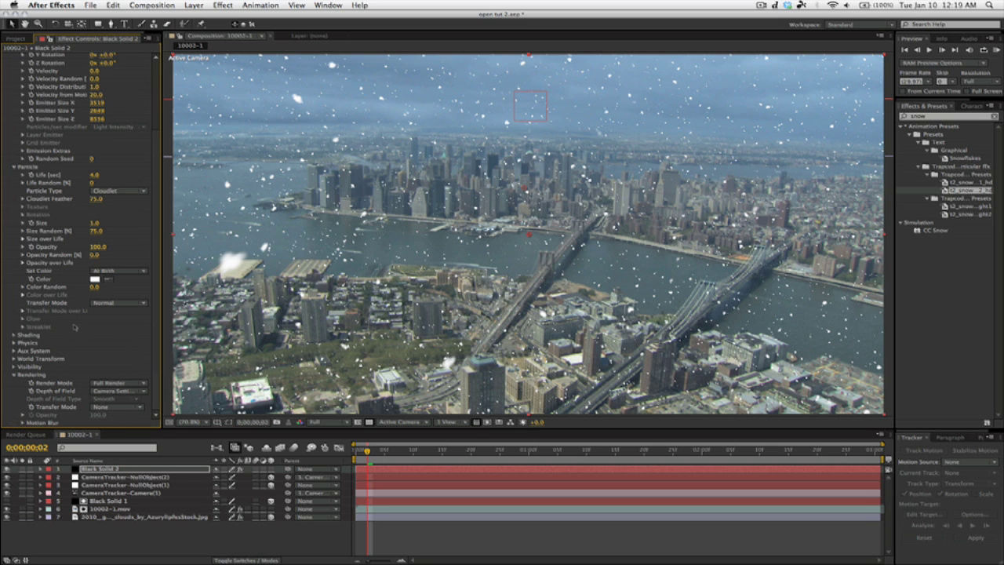
left_click(106, 392)
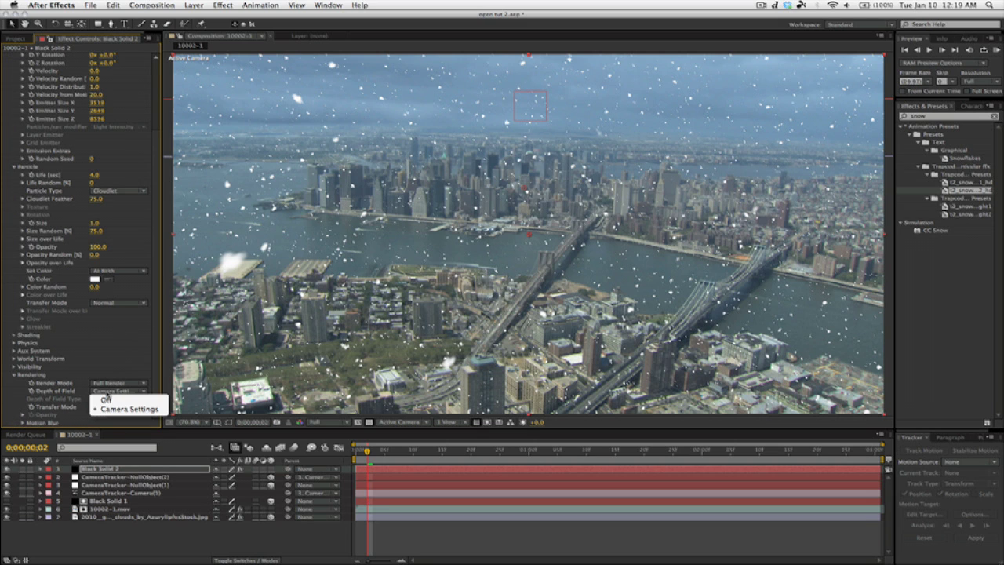
left_click(117, 406)
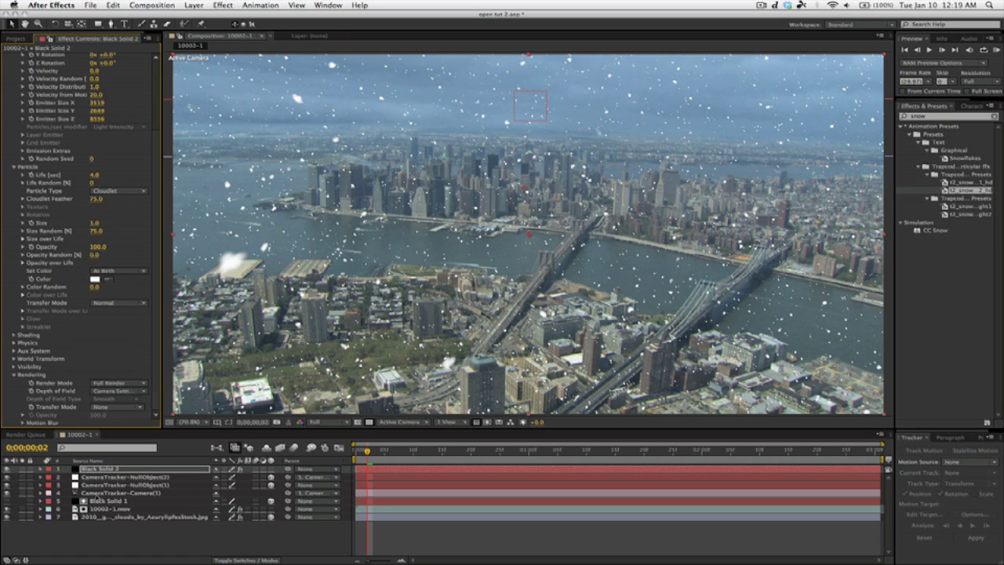
Step: Open the Camera Options of the CameraTracker-Camera(1) layer
left_click(99, 494)
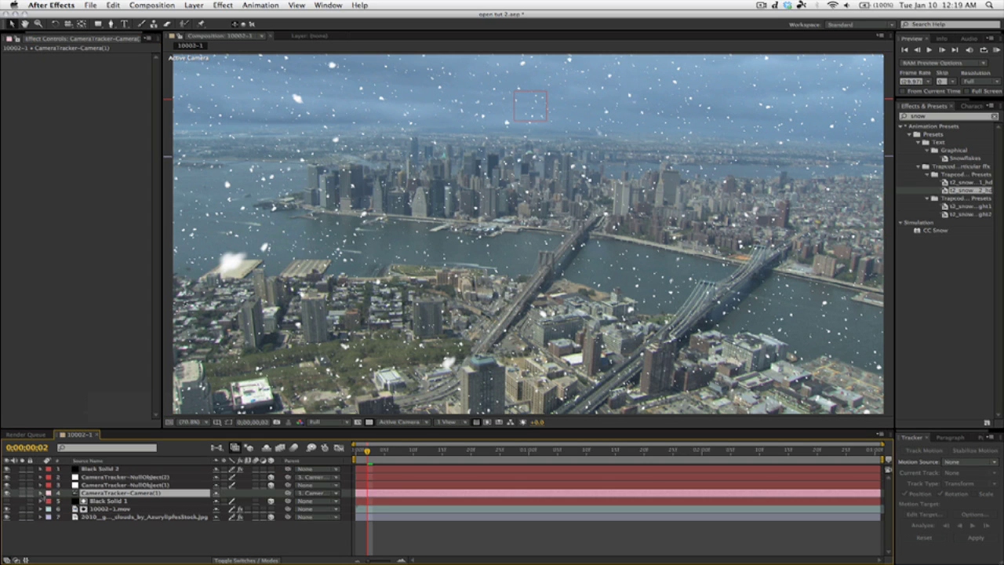
left_click(41, 492)
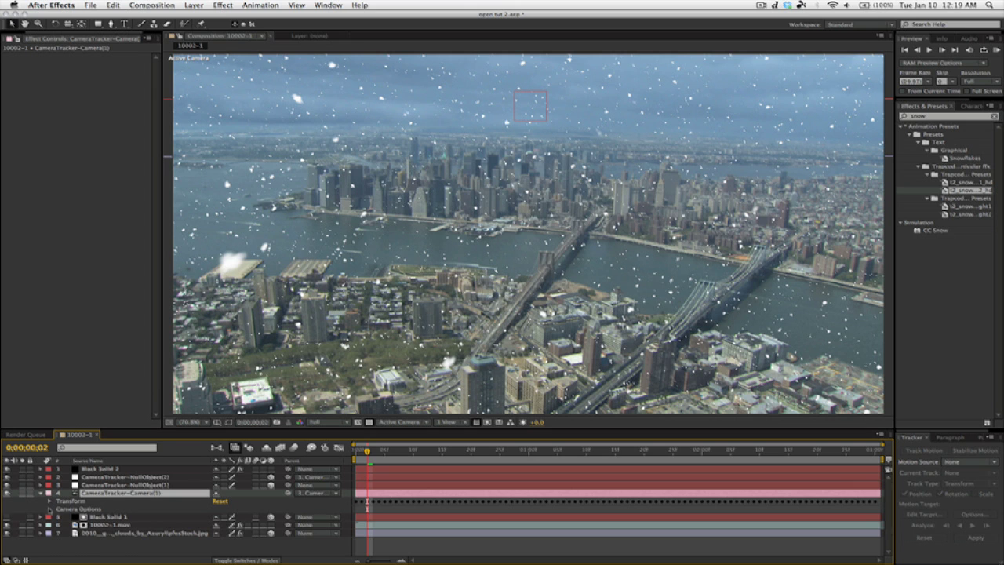
left_click(50, 509)
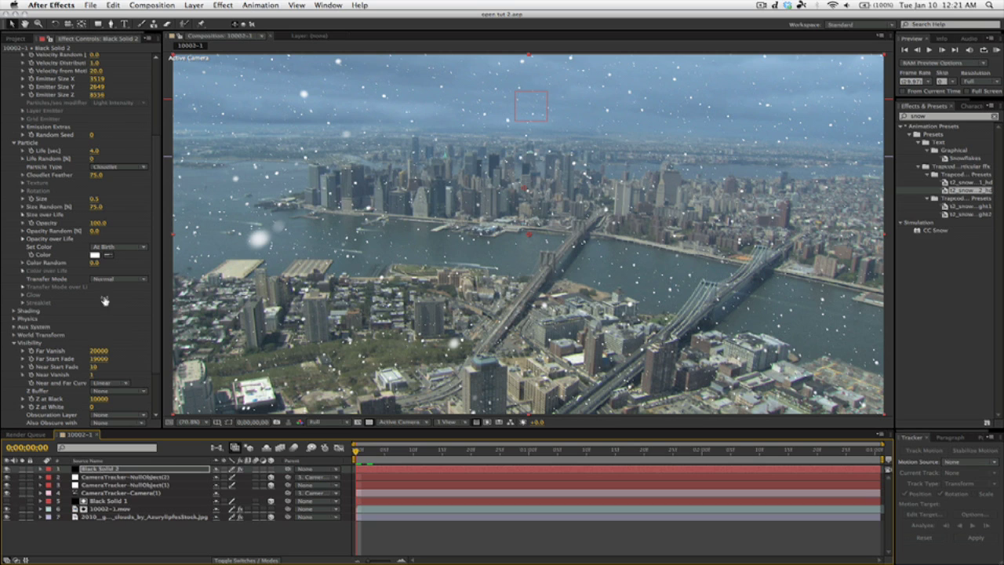
Step: Set the snow's Far Vanish in Particular's Visibility settings to 1700
left_click_drag(102, 350, 67, 350)
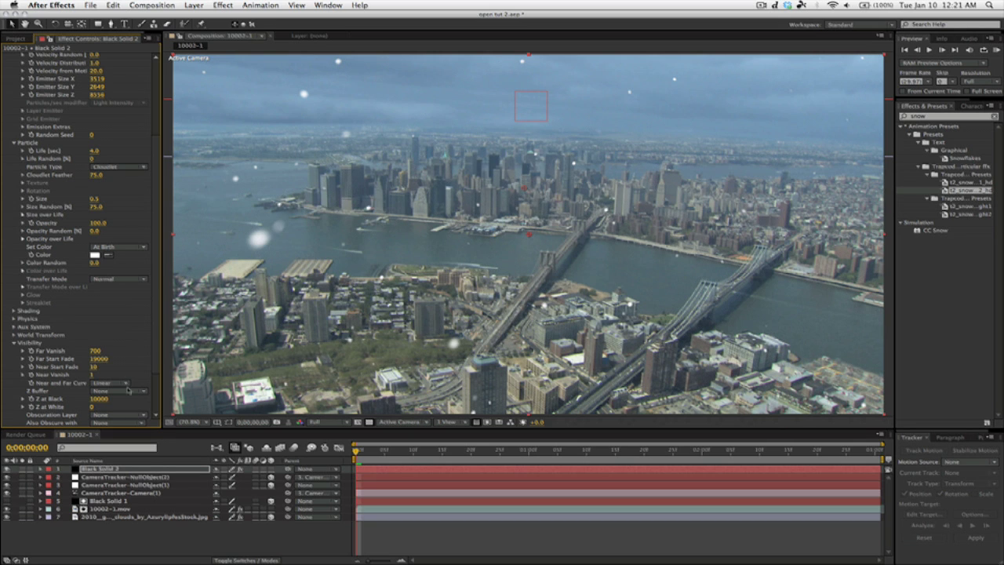
left_click_drag(96, 350, 105, 354)
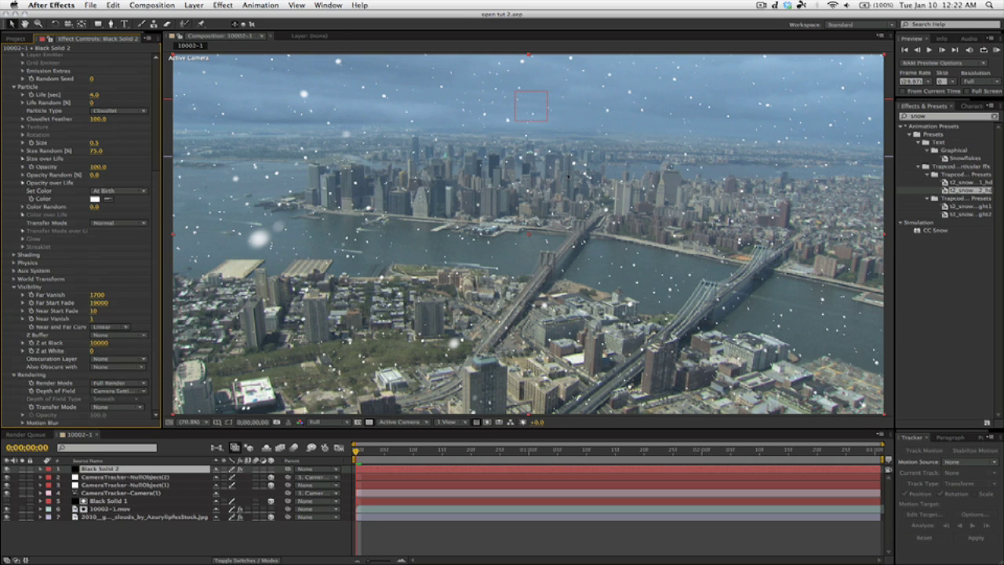
Step: Apply Fast Blur with a Blurriness of 4 to the Black Solid 2 snow layer and preview the result
left_click(933, 118)
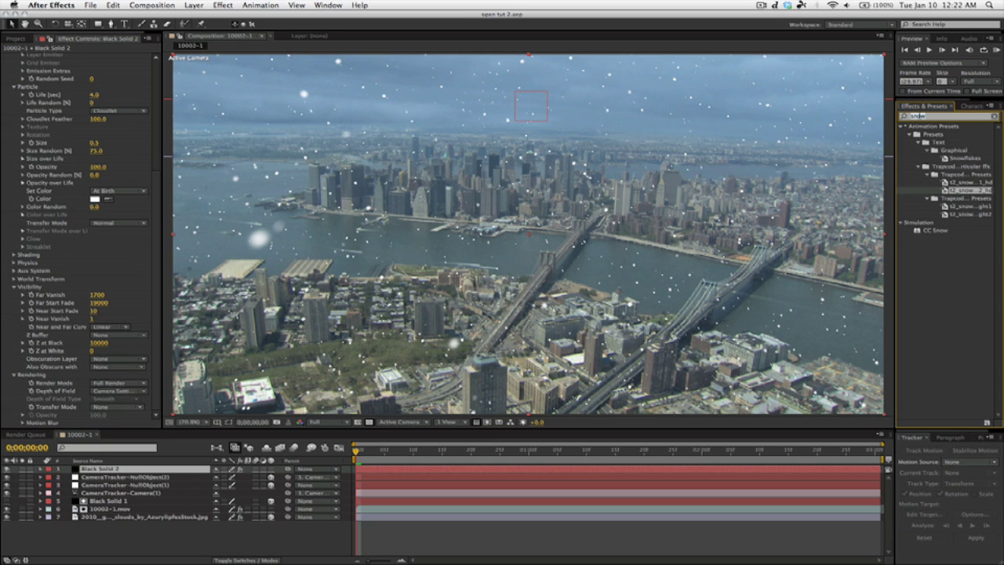
type("fast blur")
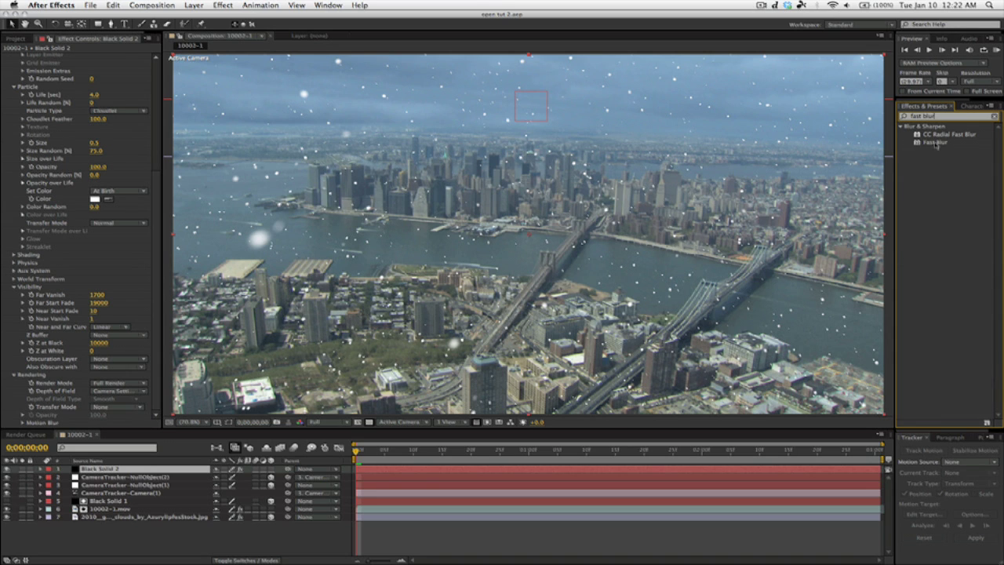
left_click_drag(936, 142, 122, 469)
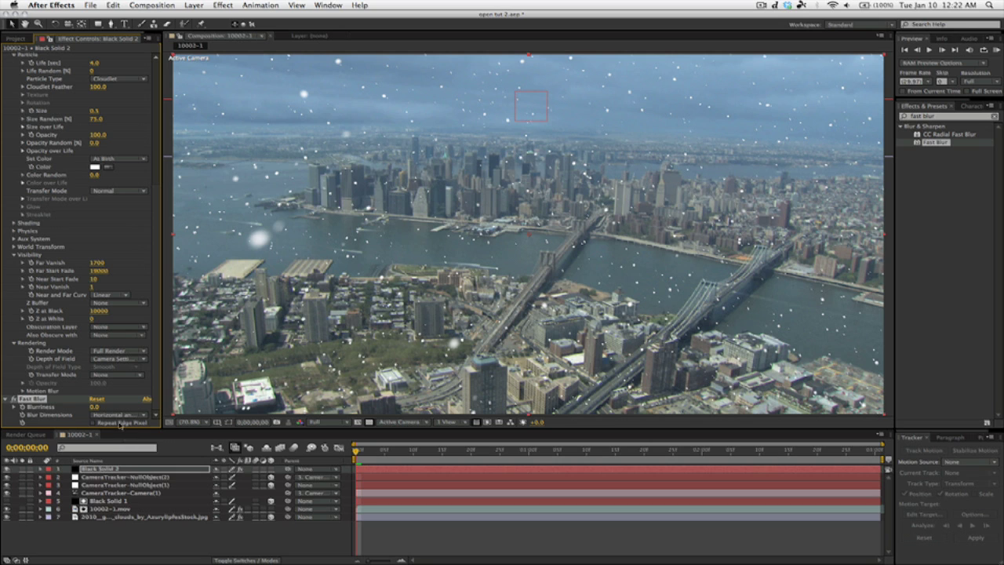
left_click(94, 406)
type("4")
key("Return")
key("space")
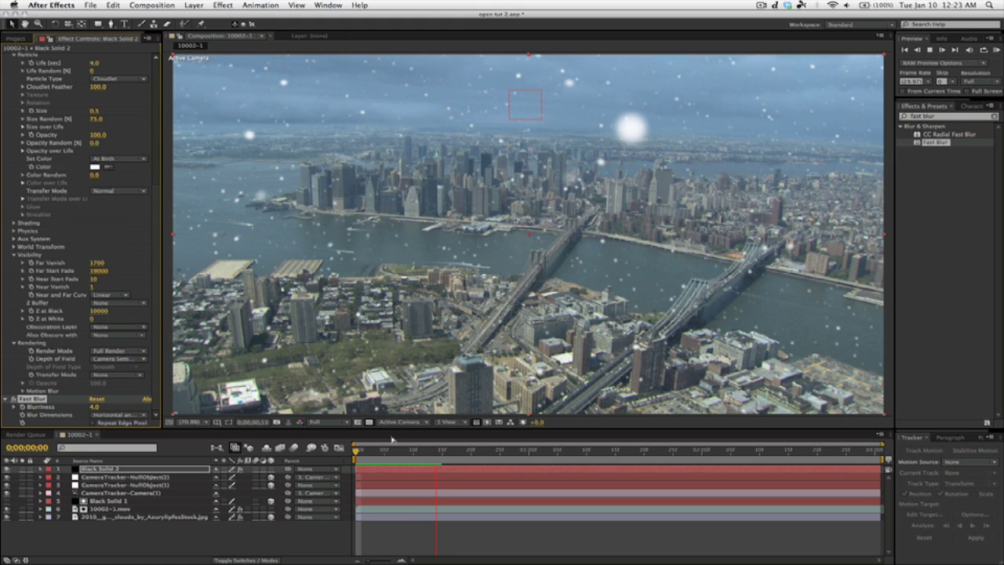
Step: Return the current time to the first frame of the composition and save the project
left_click(177, 493)
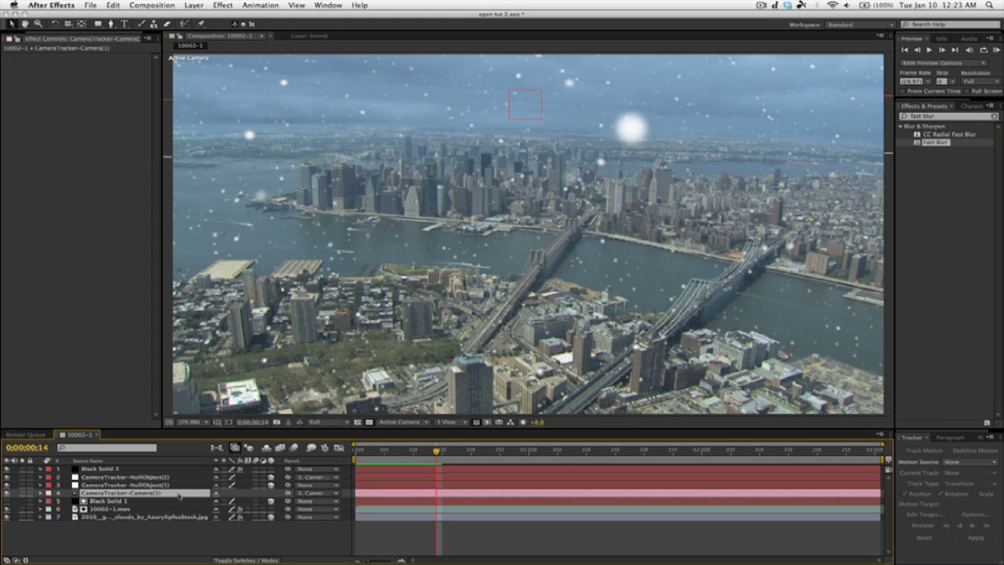
left_click_drag(388, 453, 356, 452)
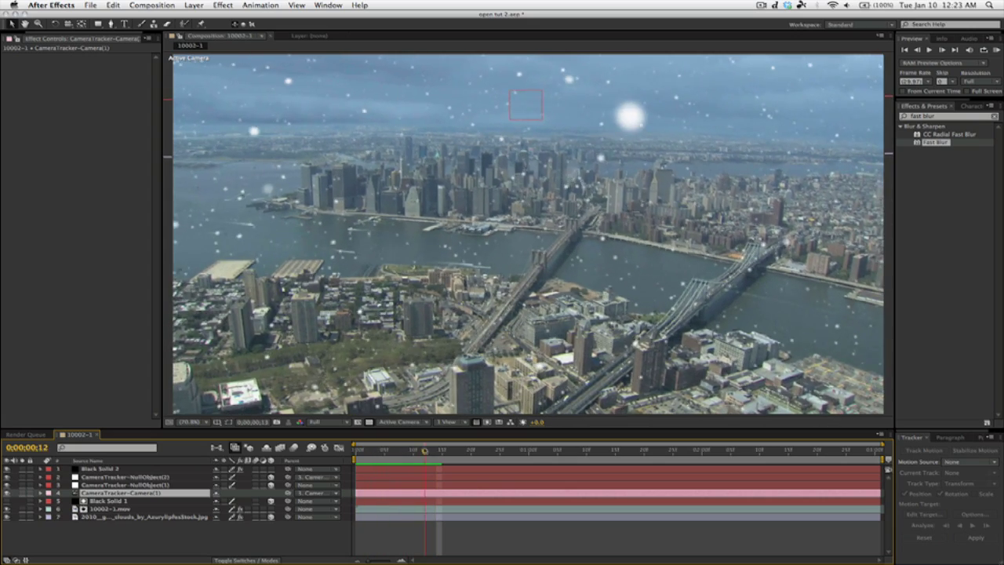
key("space")
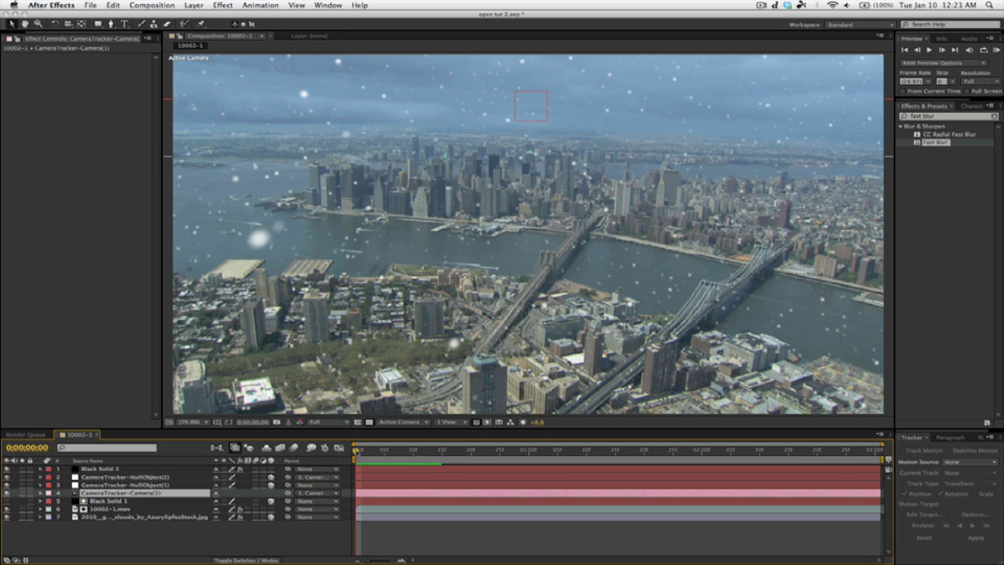
key("super+s")
Step: Add a new adjustment layer above all layers of the composition
right_click(137, 532)
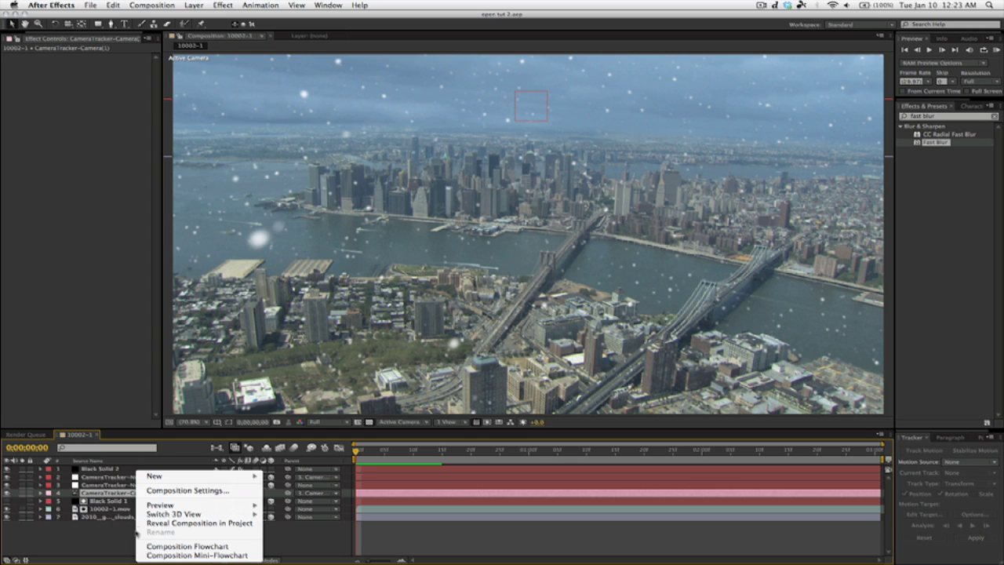
mouse_move(154, 477)
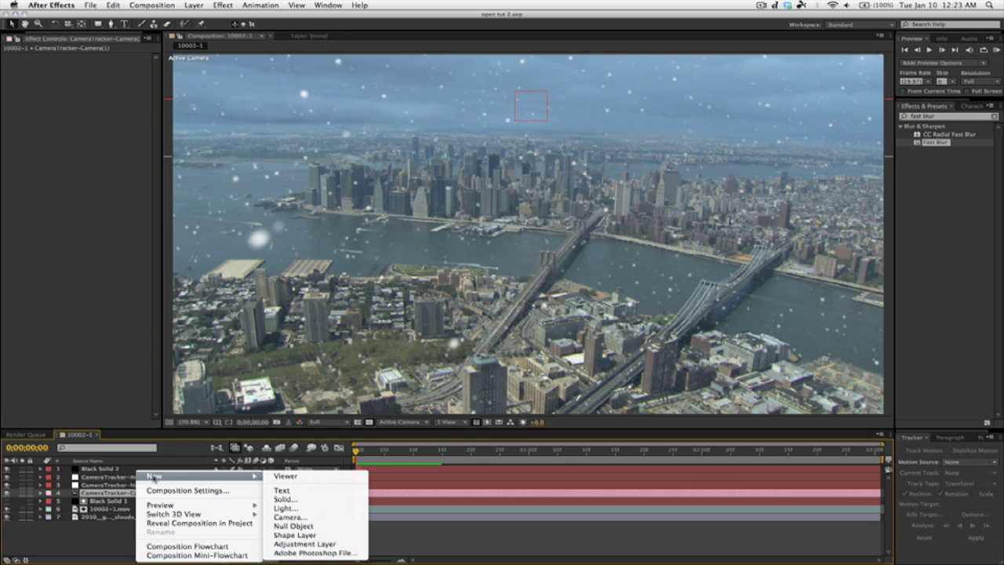
left_click(323, 544)
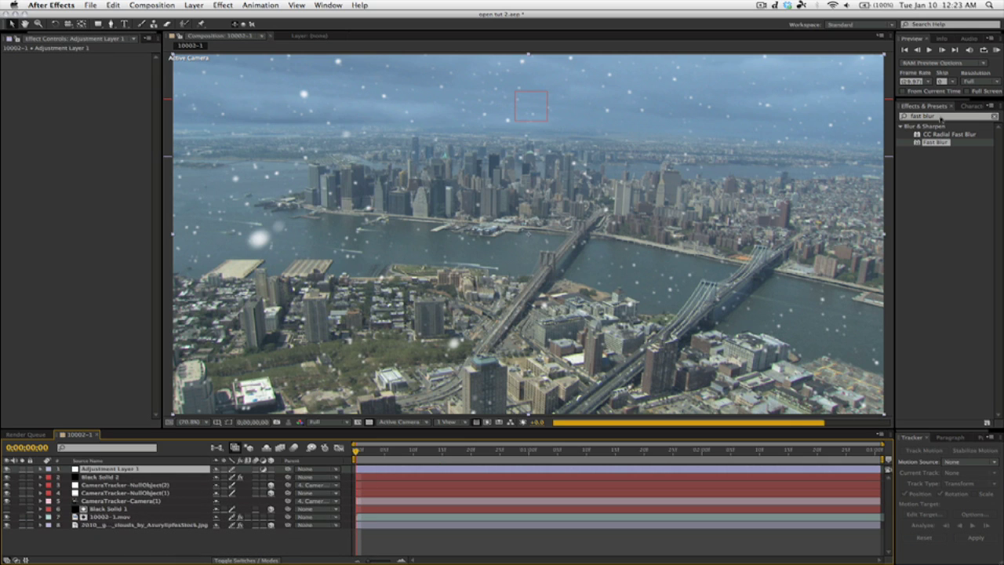
Step: Apply Tint to the adjustment layer and set Amount to Tint to 42%
left_click(939, 115)
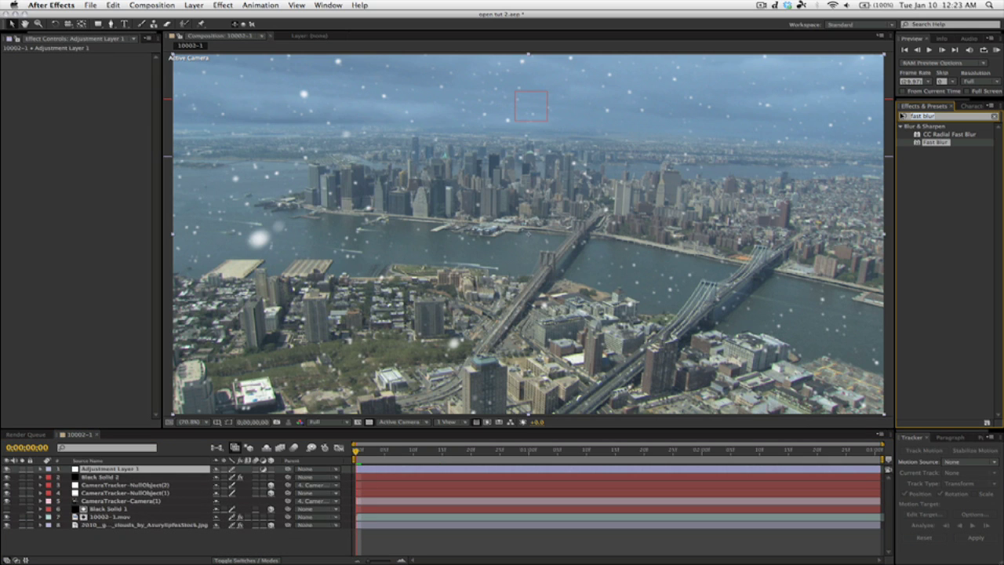
type("tint")
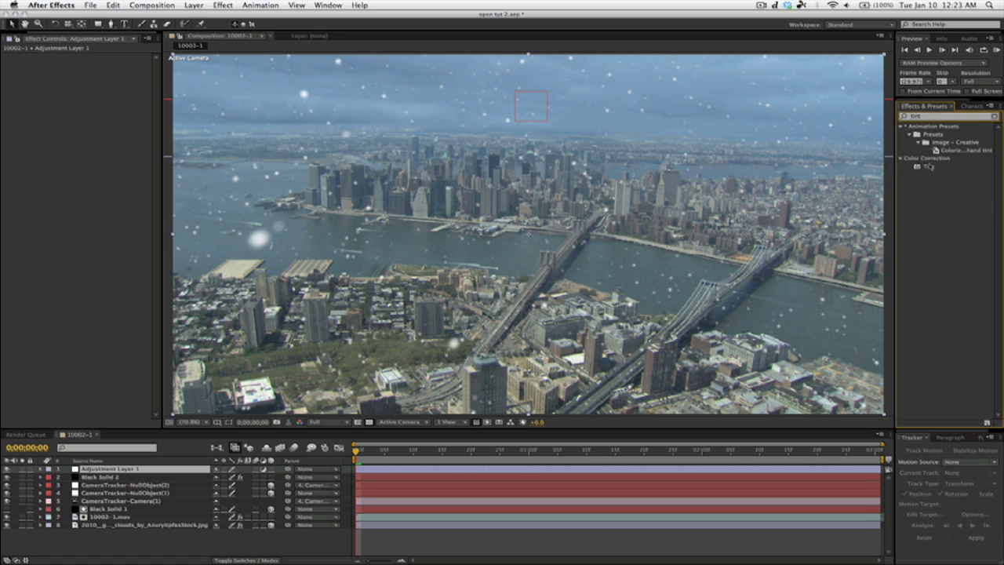
left_click_drag(928, 166, 104, 467)
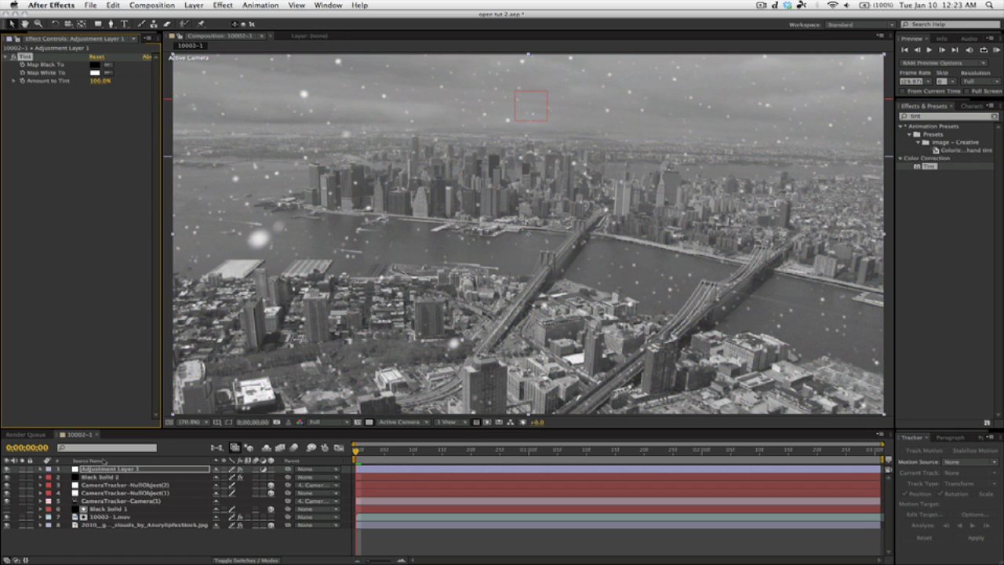
mouse_move(96, 81)
left_mouse_down()
mouse_move(46, 82)
mouse_move(97, 84)
left_mouse_up()
Step: Apply Curves to the adjustment layer and shape the RGB curve into a gentle S for more contrast
left_click(928, 118)
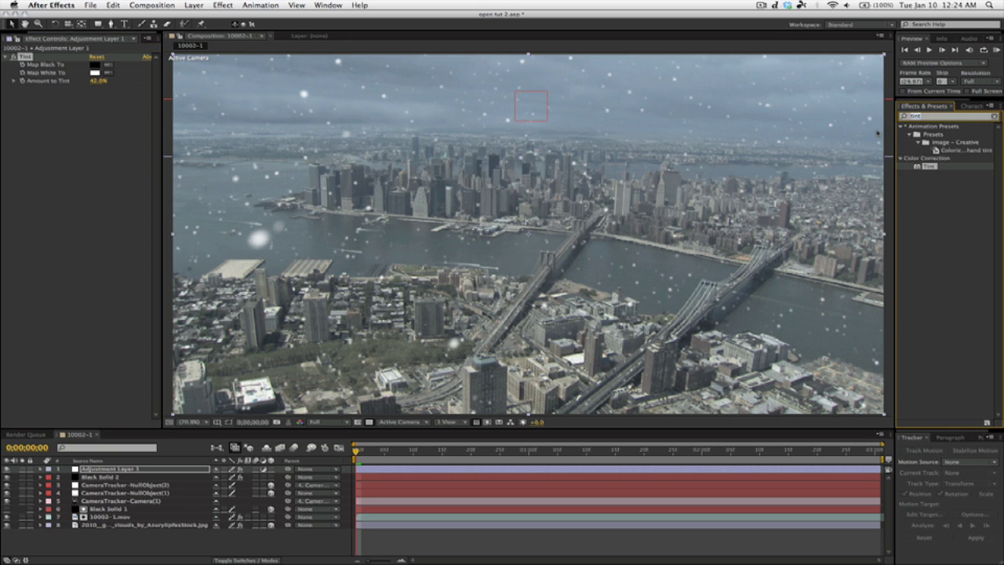
type("curves")
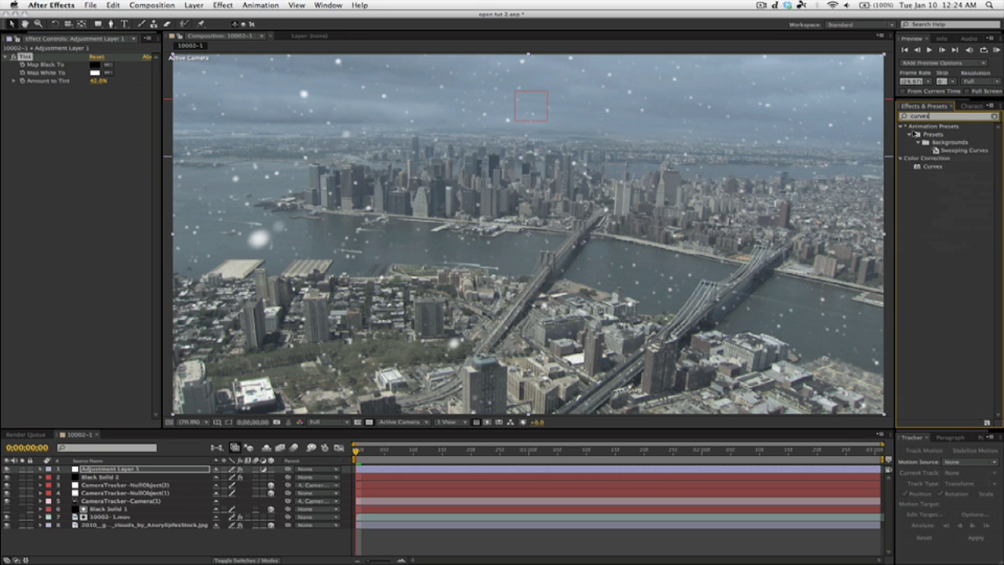
left_click_drag(934, 166, 192, 168)
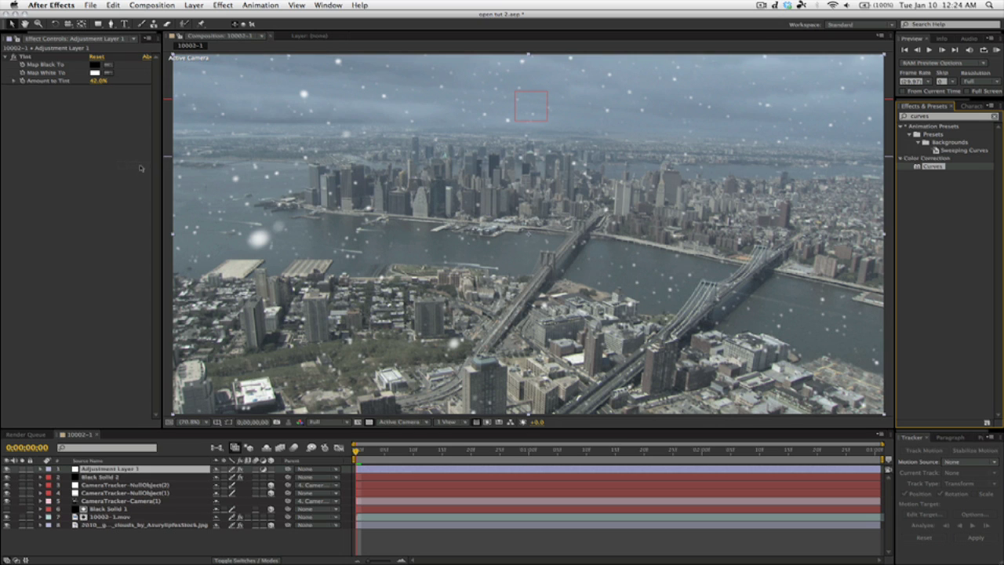
mouse_move(76, 150)
left_mouse_down()
mouse_move(62, 163)
mouse_move(80, 149)
left_mouse_up()
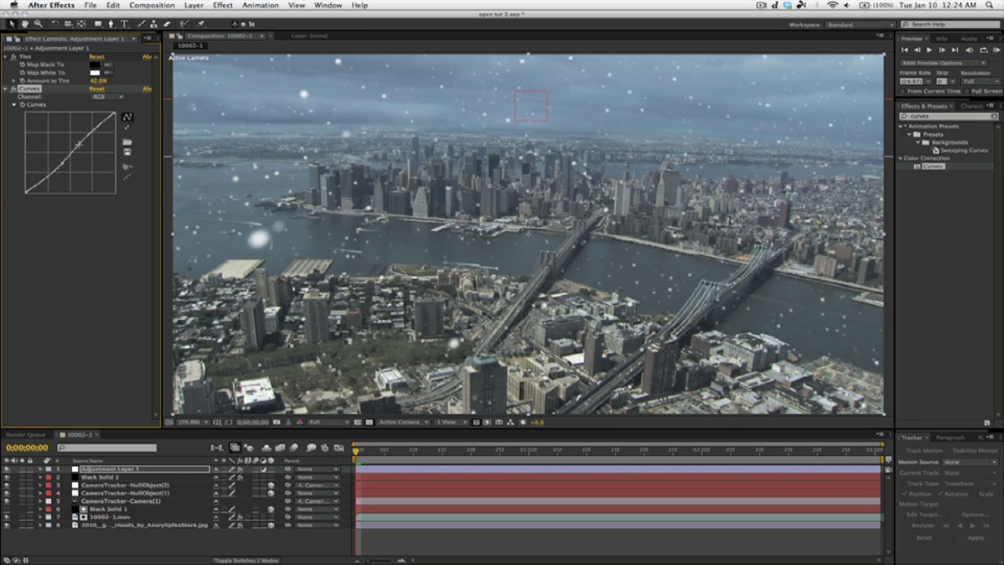
Step: Lower the midtones of the adjustment layer's Red curve slightly and raise those of its Blue curve
left_click(108, 97)
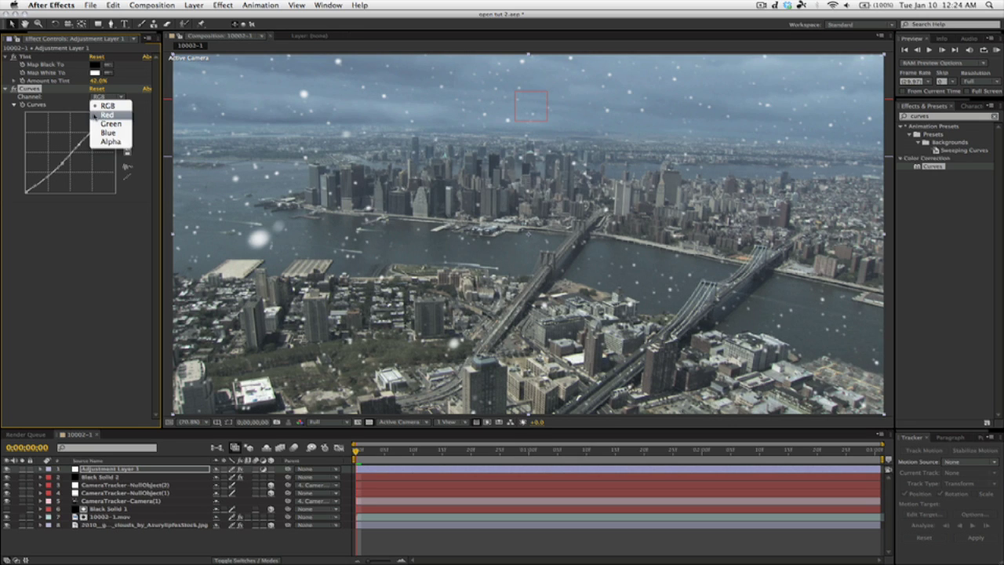
left_click(109, 116)
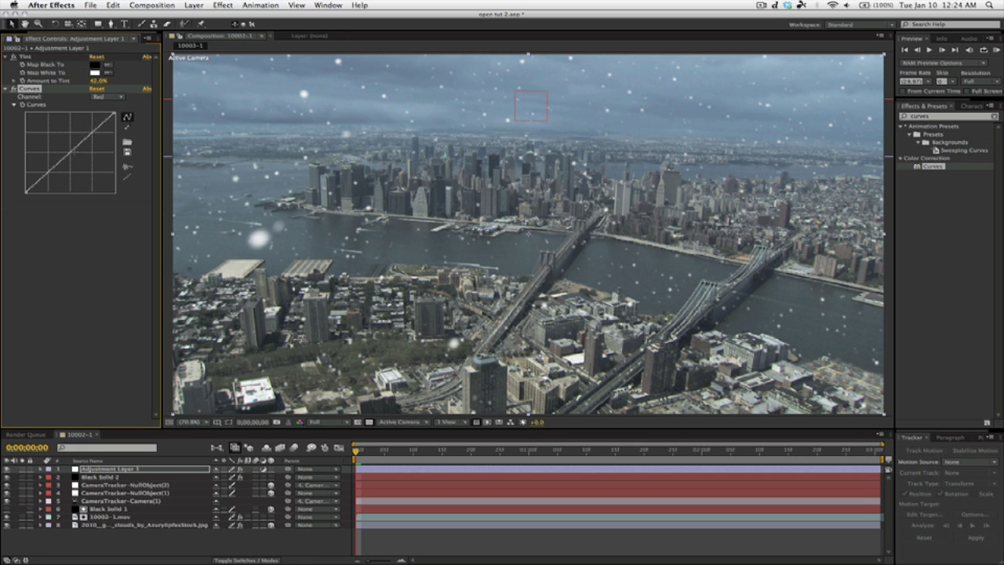
mouse_move(73, 150)
left_mouse_down()
mouse_move(83, 165)
mouse_move(70, 153)
left_mouse_up()
left_click(112, 99)
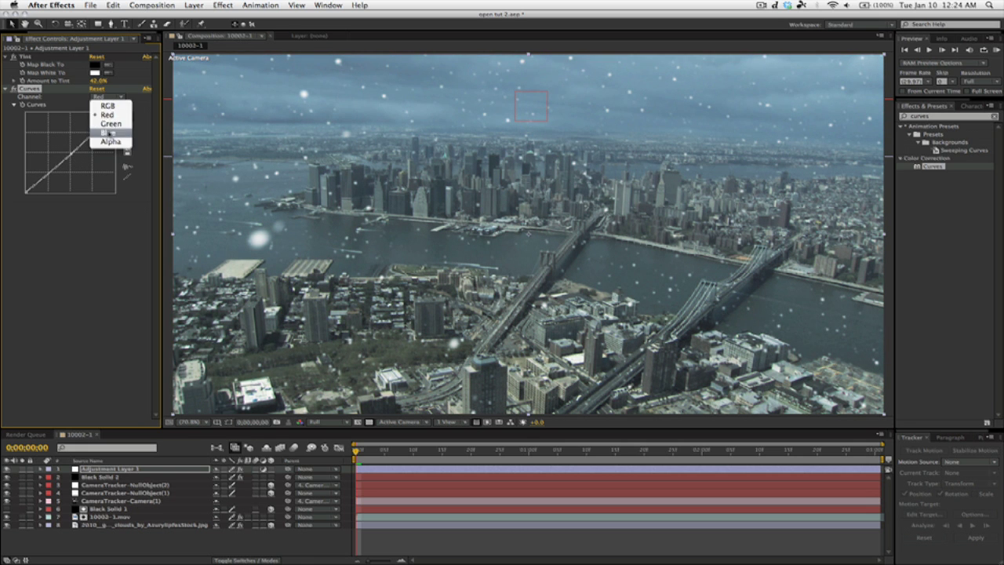
left_click(107, 132)
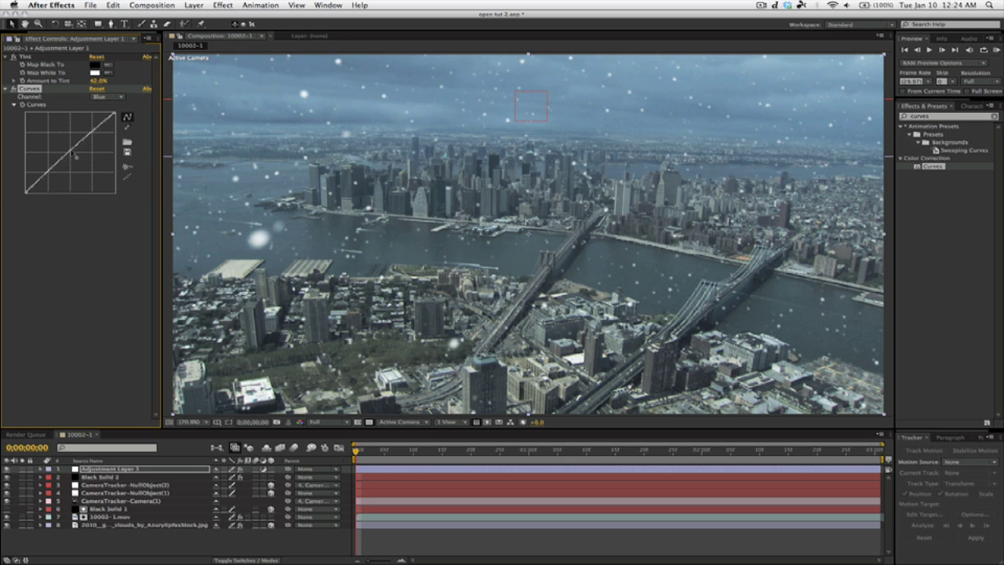
left_click_drag(71, 151, 70, 147)
Step: Apply Brightness & Contrast to the adjustment layer and set Contrast to 17
left_click_drag(944, 117, 861, 115)
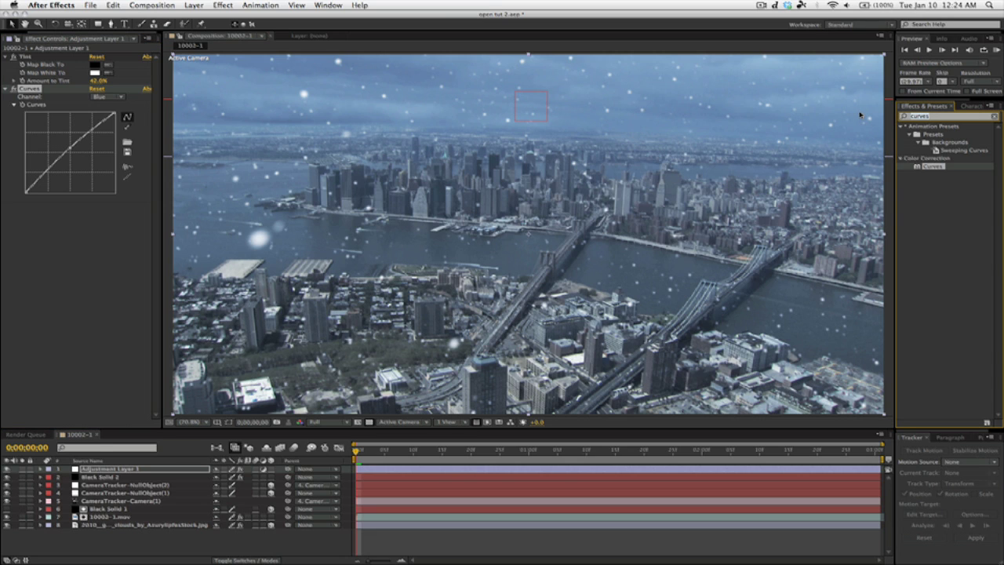
type("brightness")
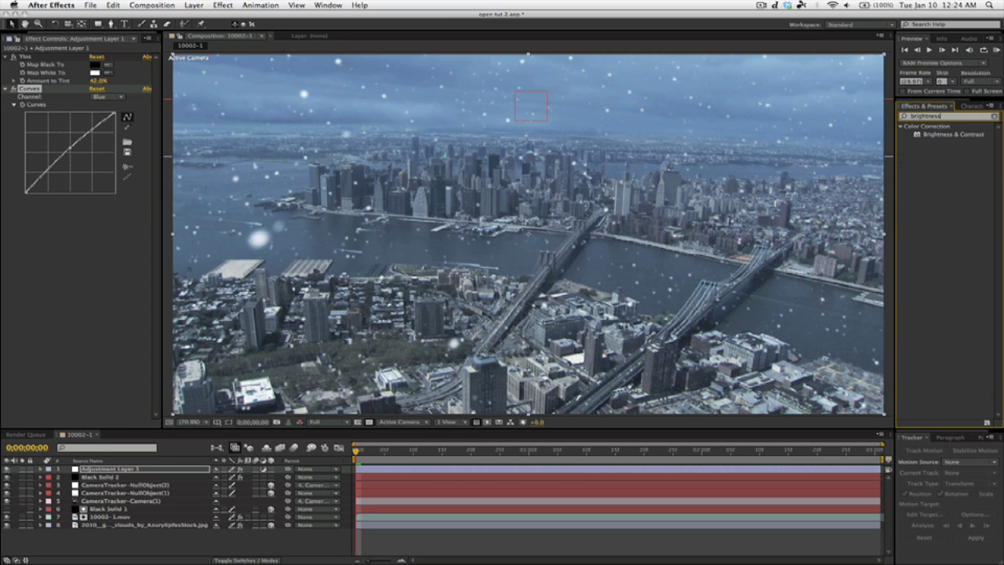
left_click(964, 135)
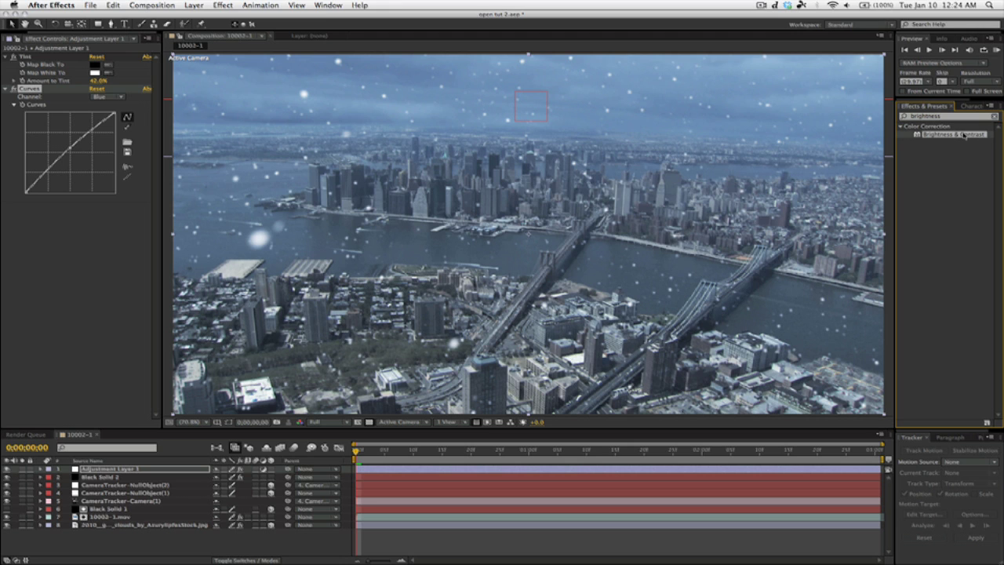
left_click_drag(964, 135, 125, 240)
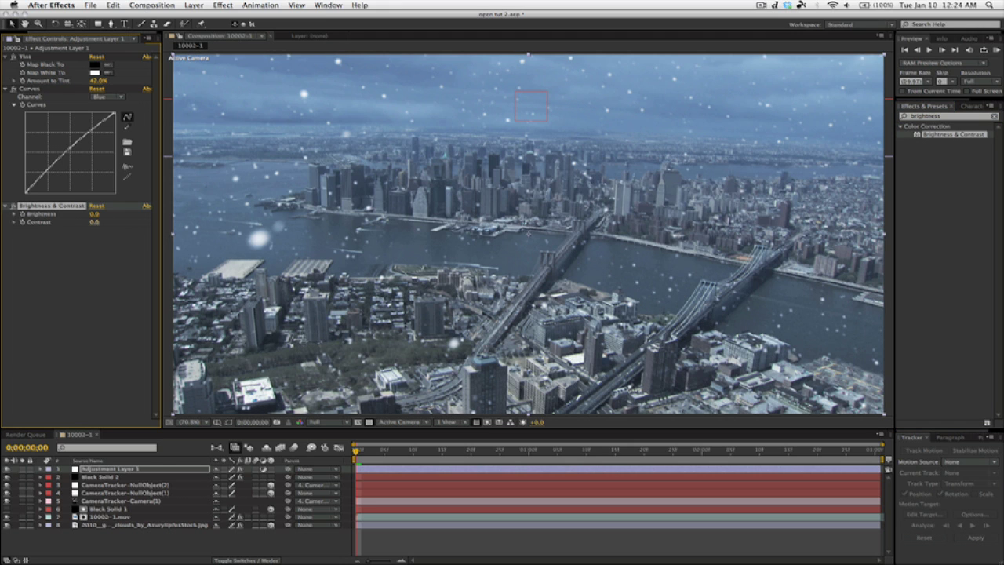
left_click_drag(101, 223, 105, 223)
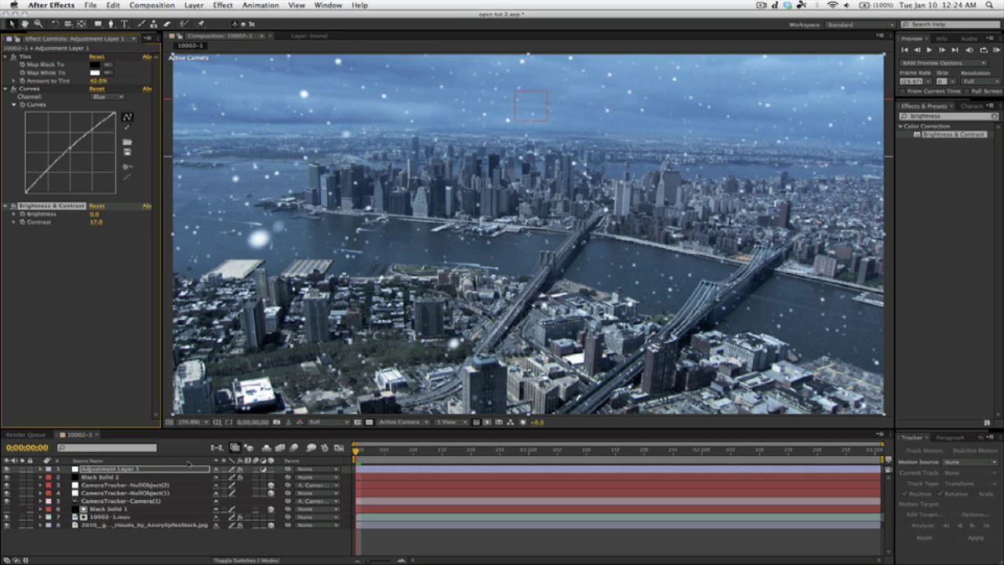
Step: Shape the grey clouds layer's RGB curve into a slight S for more contrast and preview the composition
left_click(151, 525)
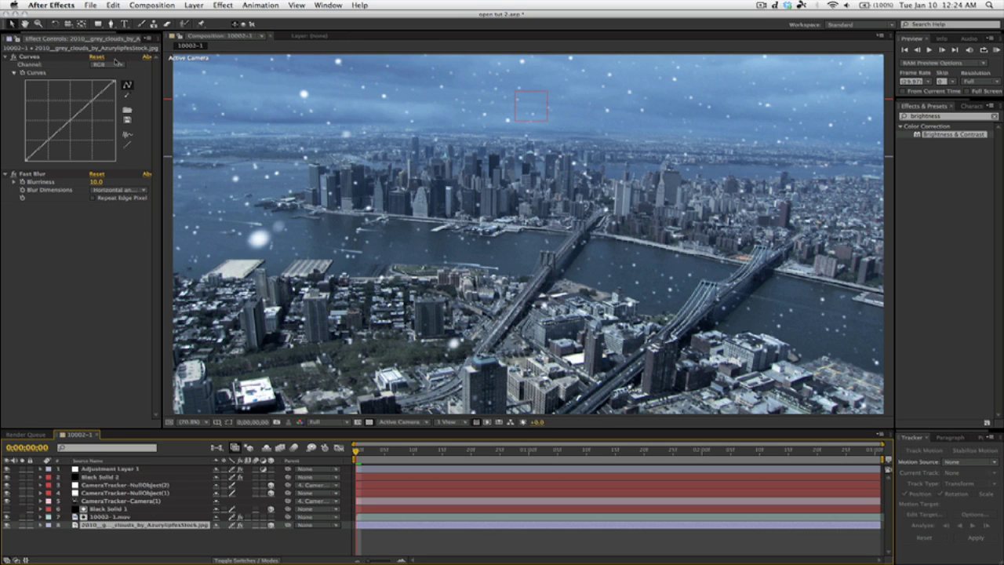
left_click(116, 63)
left_click(107, 75)
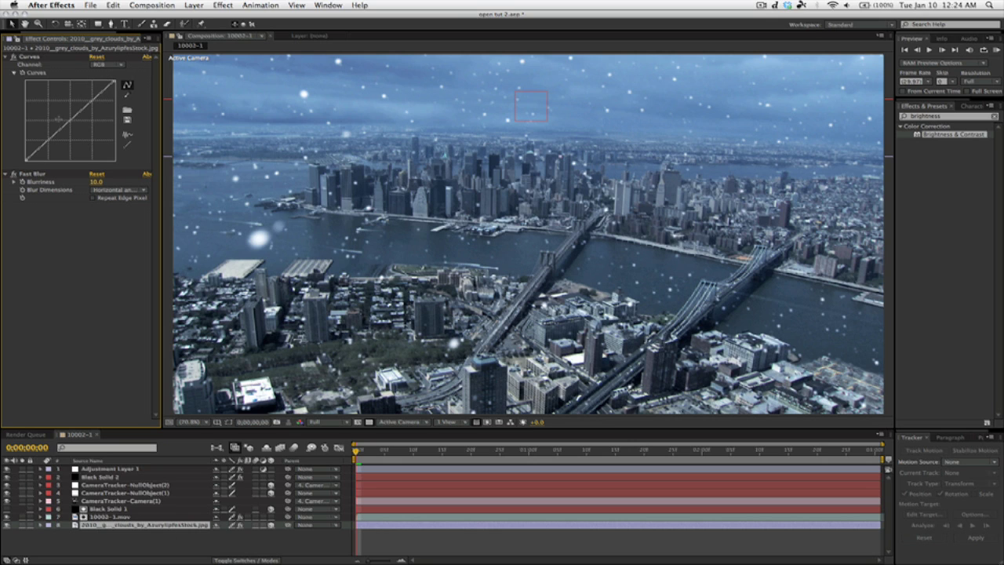
left_click_drag(70, 119, 74, 126)
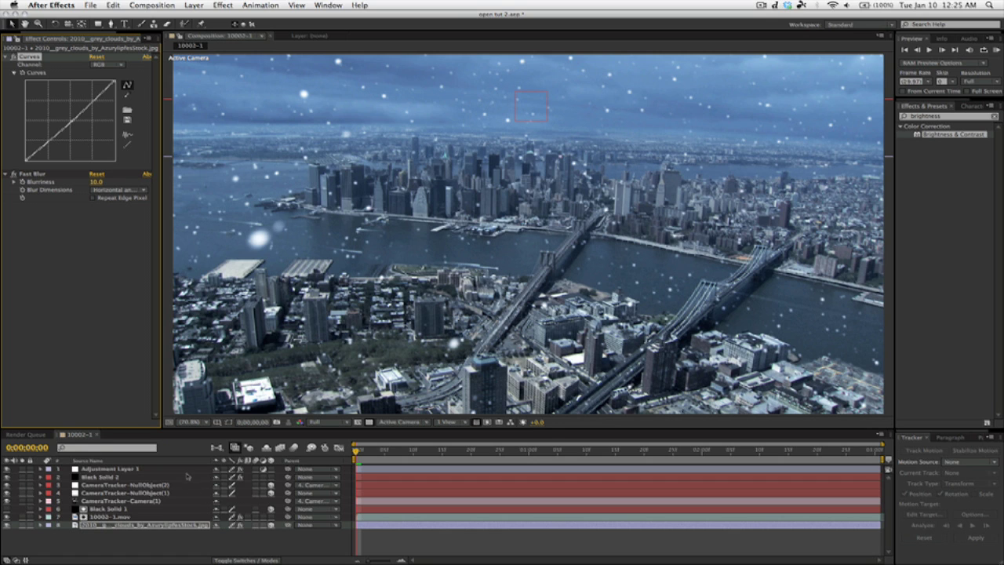
key("KP_0")
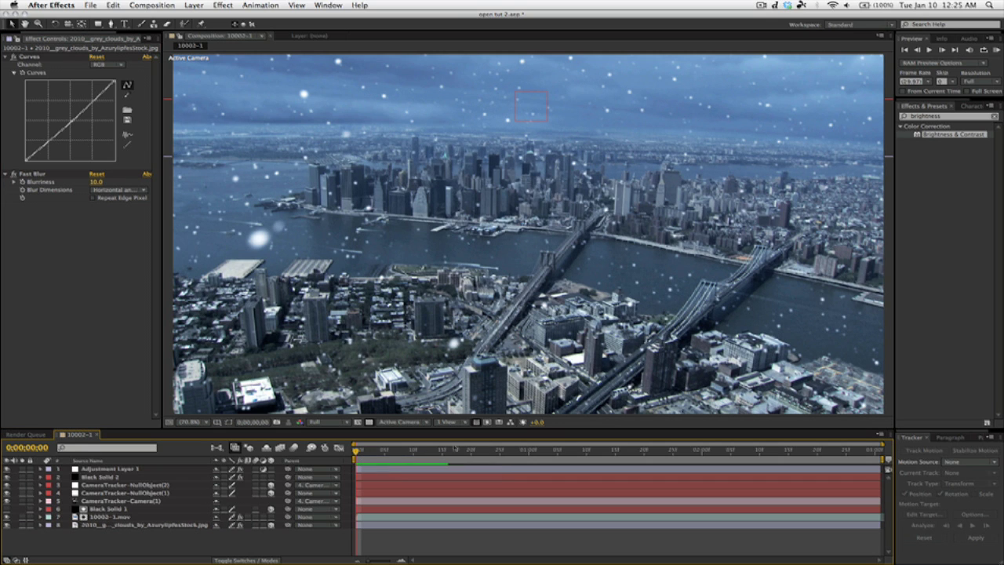